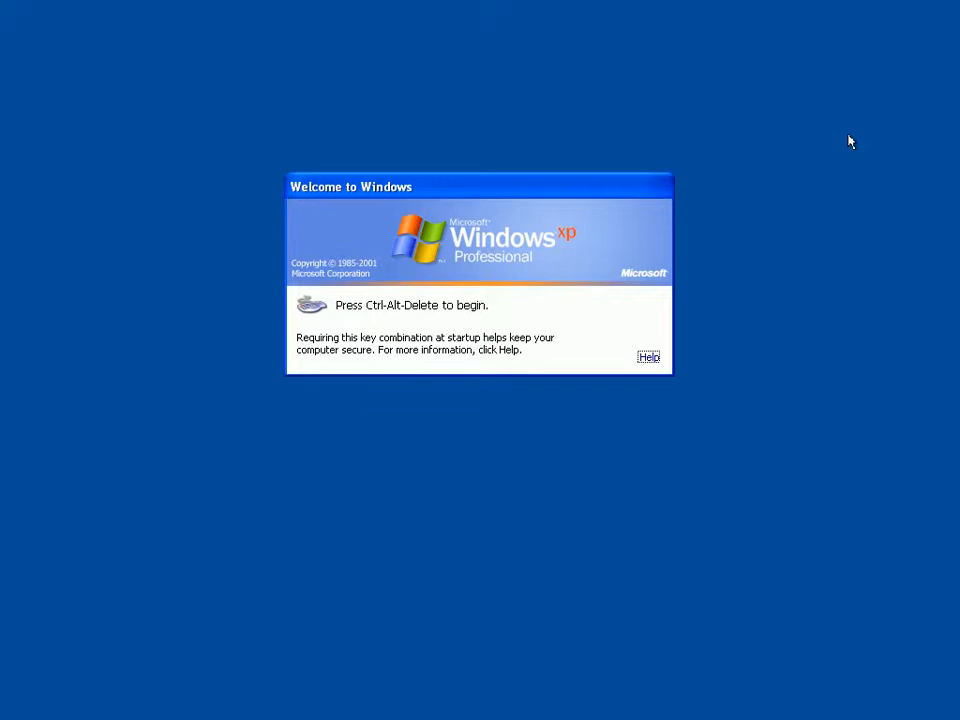
Log on to the SPRINGFIELD domain as administrator by entering the account password
{"action": "key", "text": "ctrl+alt+Delete"}
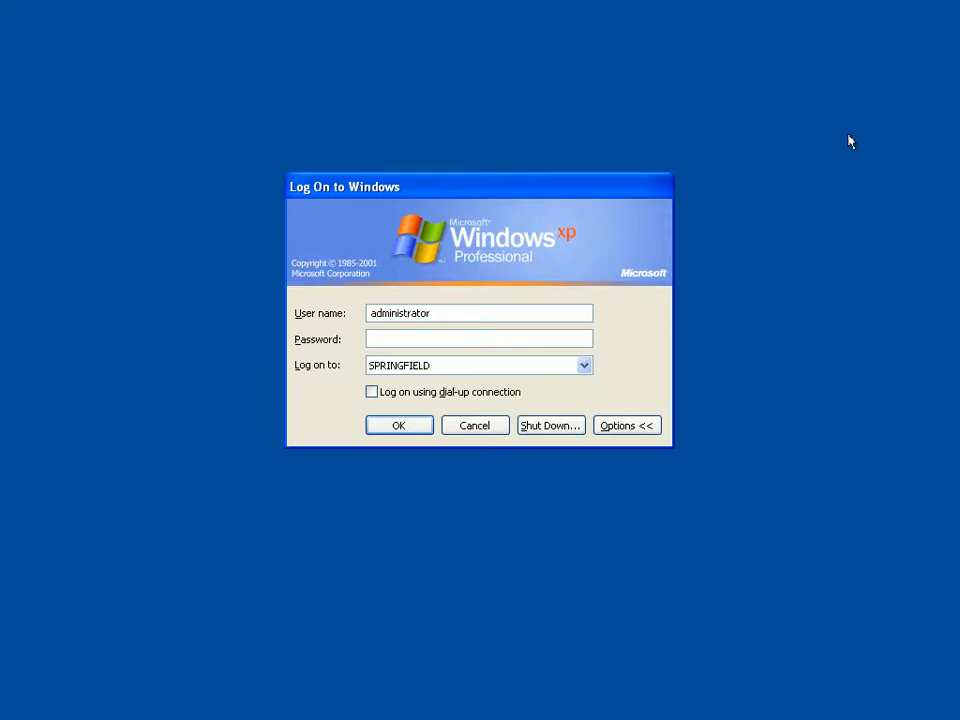
{"action": "type", "text": "••••••••"}
{"action": "key", "text": "Return"}
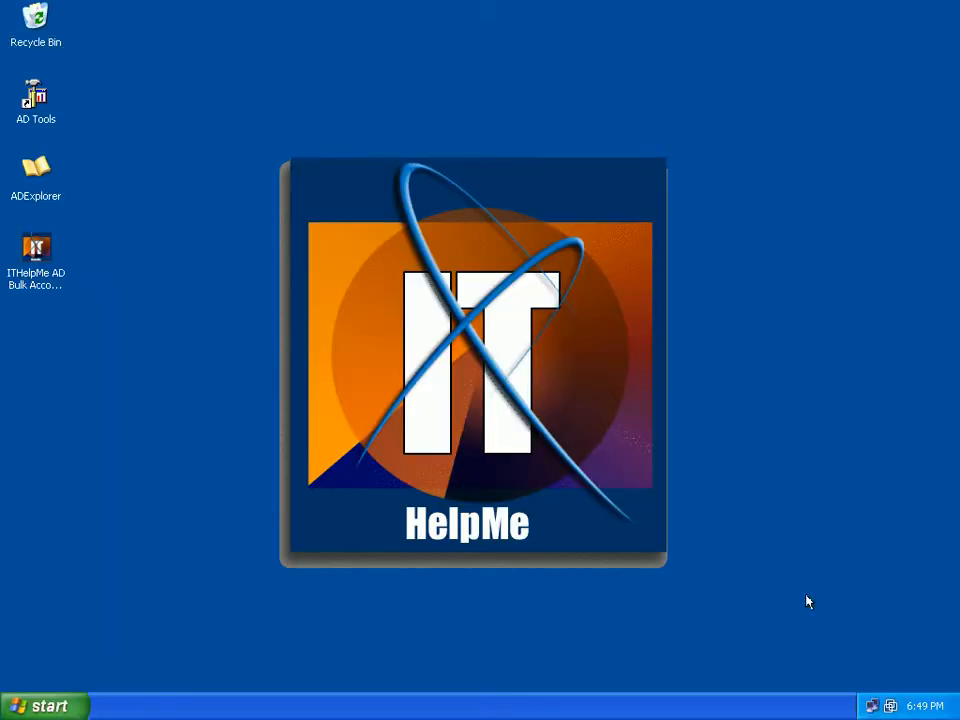
Open AD Tools from the desktop, view the contents of the Old School organizational unit, and minimize the console
{"action": "left_click", "coordinate": [38, 117]}
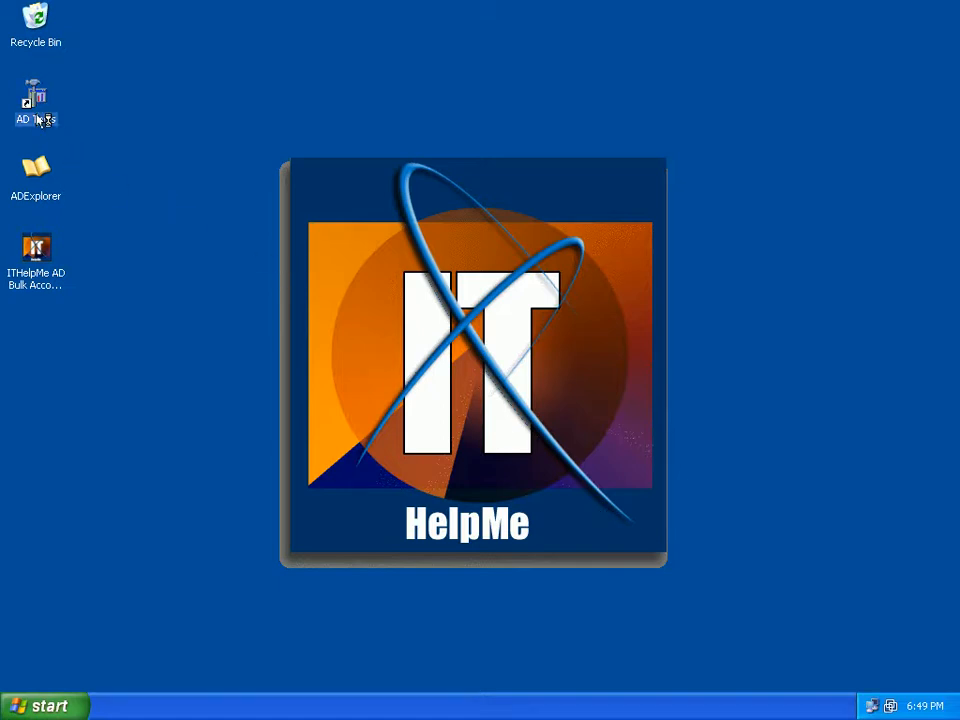
{"action": "double_click", "coordinate": [41, 120]}
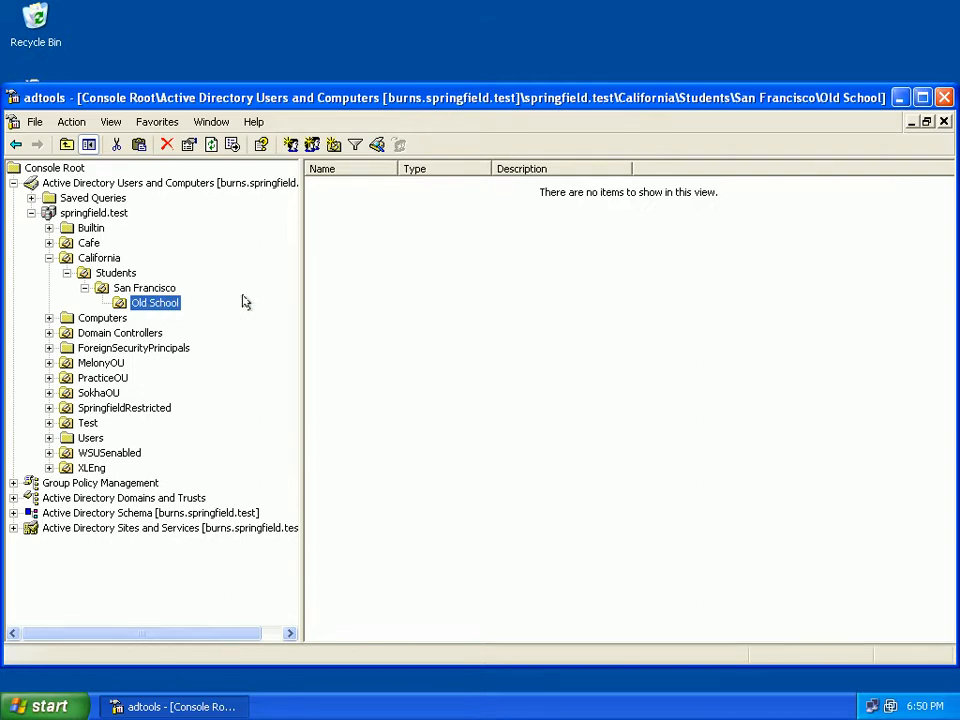
{"action": "left_click", "coordinate": [313, 269]}
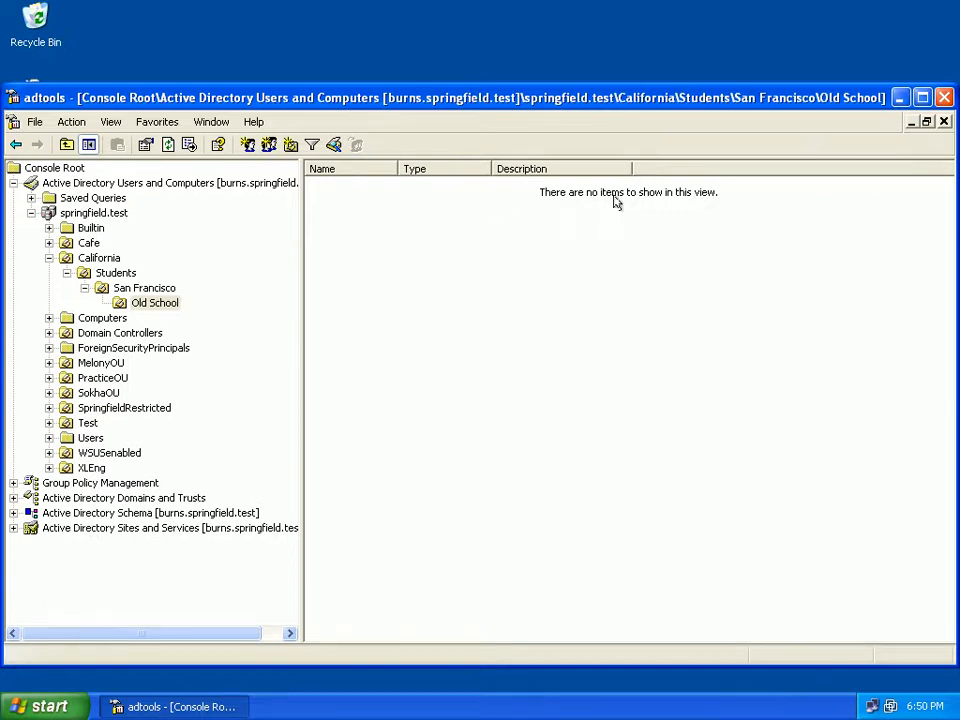
{"action": "left_click", "coordinate": [897, 98]}
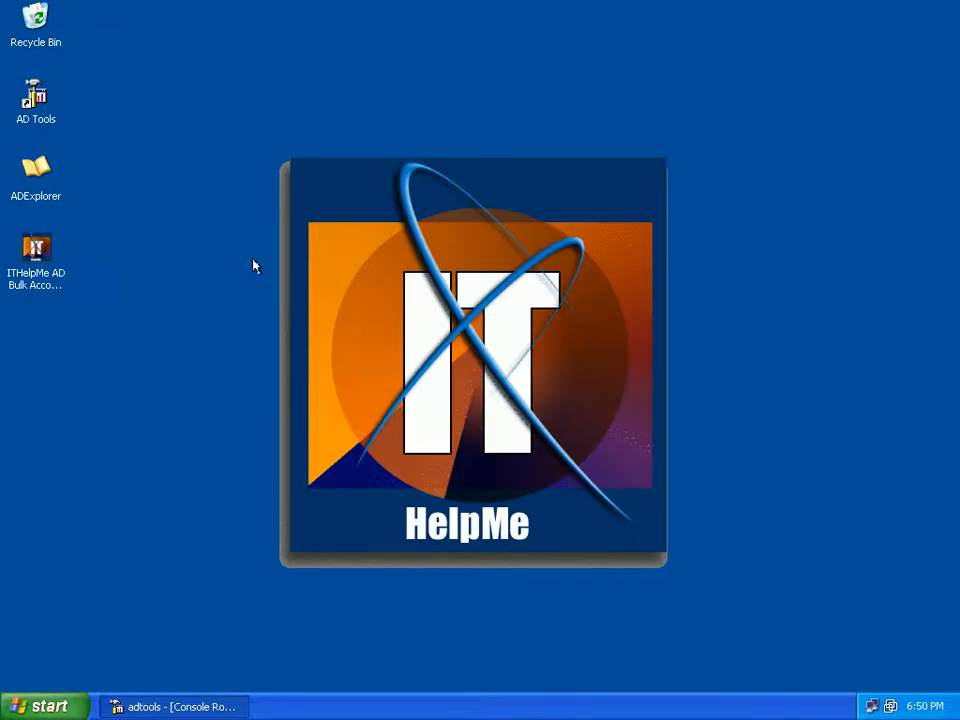
Open the ITHelpMe AD Bulk Account Creator and set 20 users to create with the base username Student
{"action": "double_click", "coordinate": [48, 260]}
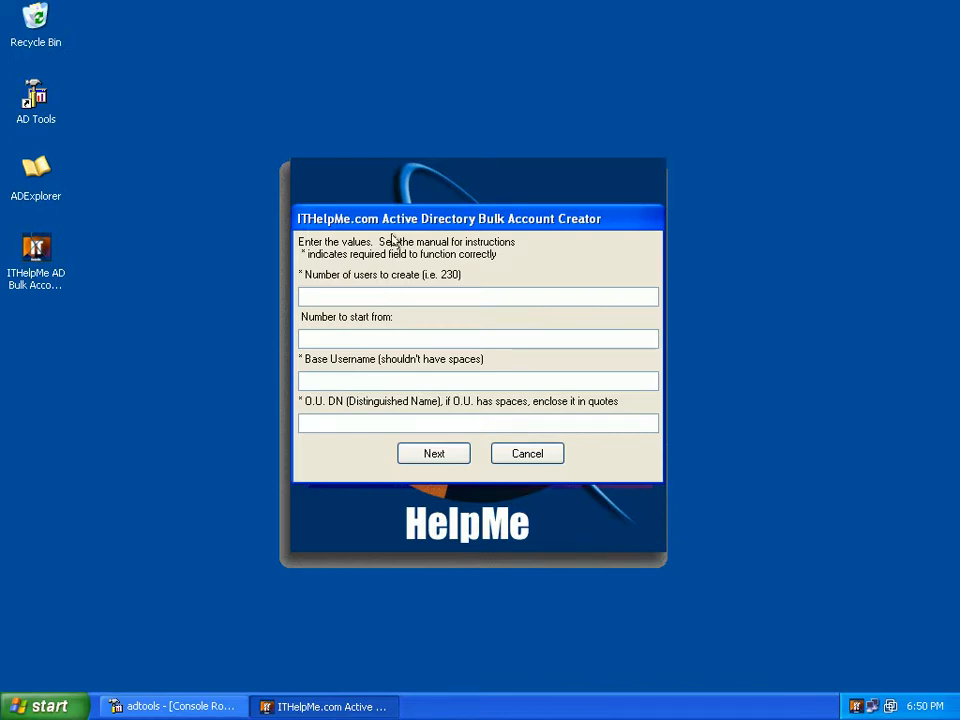
{"action": "left_click", "coordinate": [390, 297]}
{"action": "type", "text": "20"}
{"action": "left_click", "coordinate": [344, 334]}
{"action": "left_click", "coordinate": [331, 377]}
{"action": "type", "text": "Student"}
{"action": "key", "text": "Tab"}
Open ADExplorer, connect to the default domain, and browse through California, Students and San Francisco to the Old School organizational unit
{"action": "double_click", "coordinate": [35, 170]}
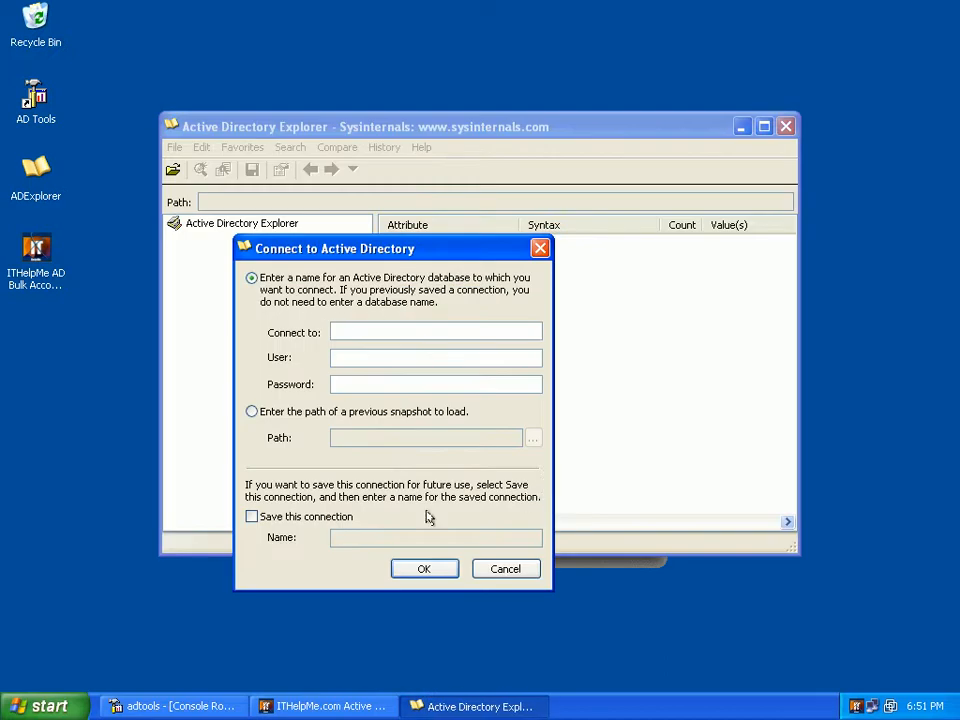
{"action": "left_click", "coordinate": [430, 568]}
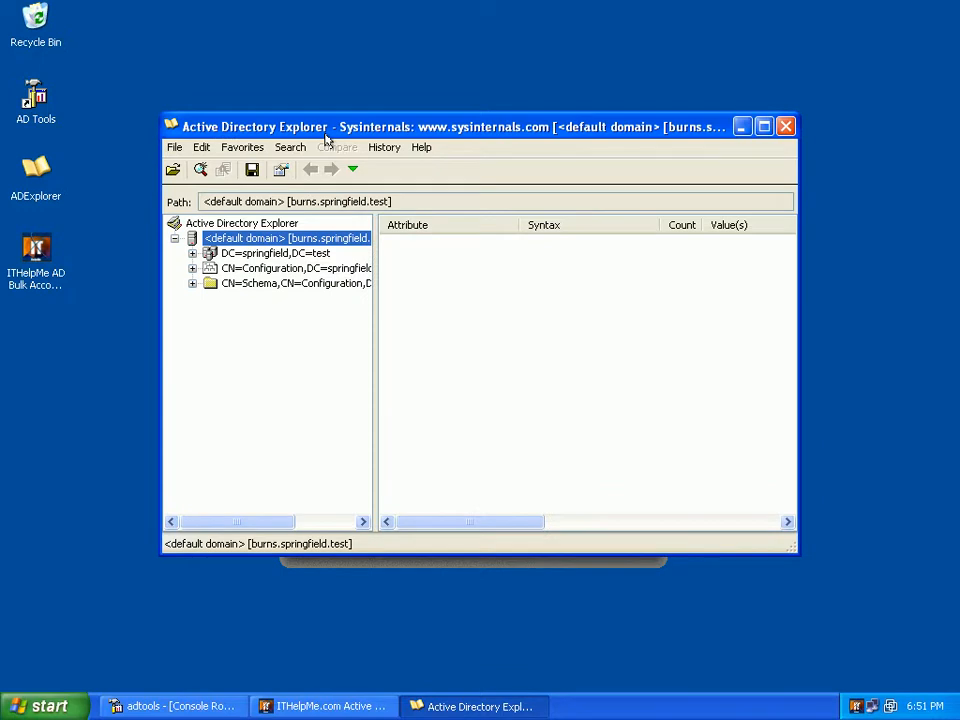
{"action": "double_click", "coordinate": [324, 134]}
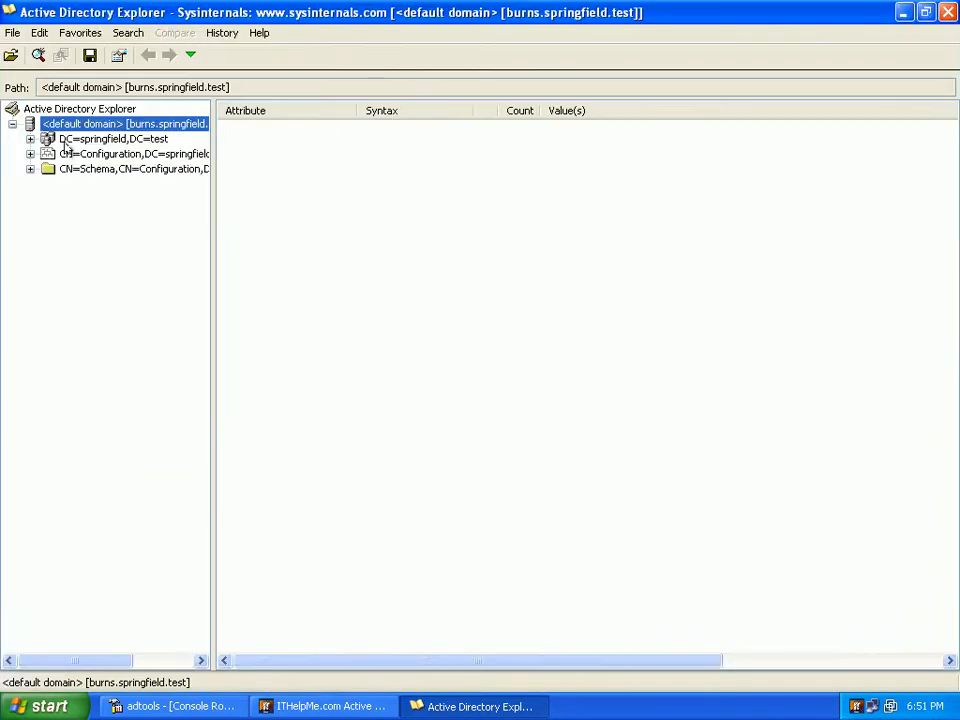
{"action": "left_click", "coordinate": [30, 140]}
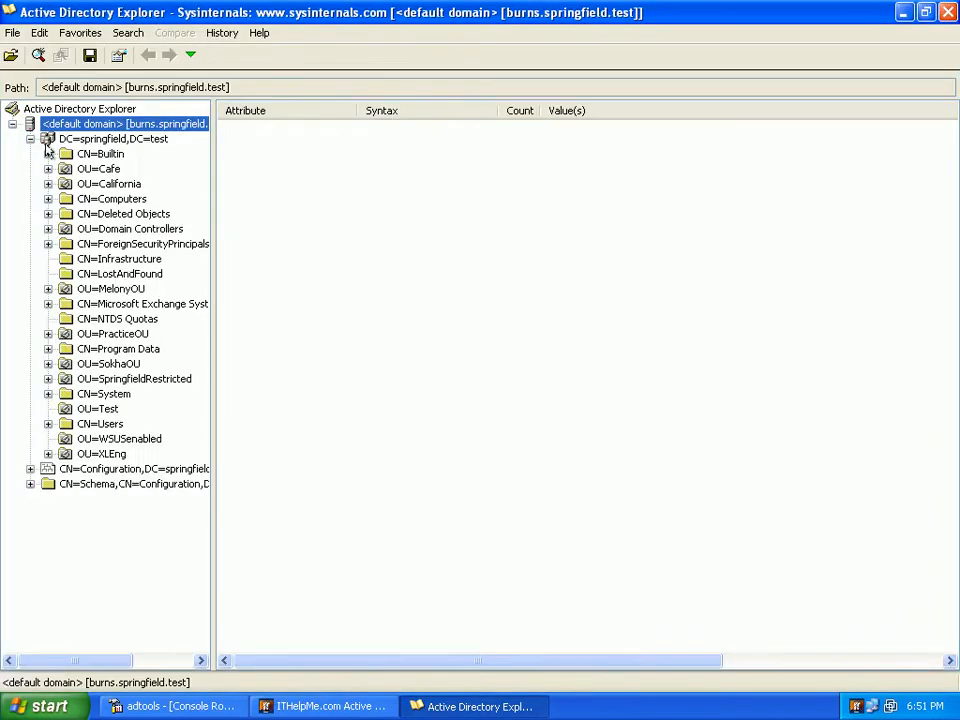
{"action": "left_click", "coordinate": [48, 184]}
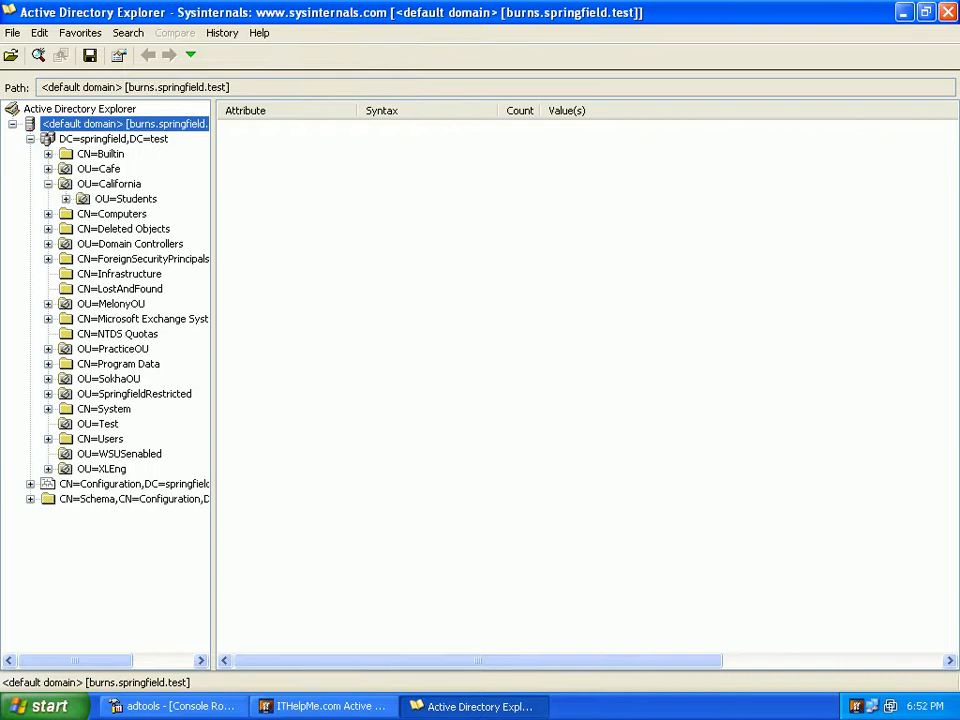
{"action": "left_click", "coordinate": [66, 199]}
{"action": "left_click", "coordinate": [84, 214]}
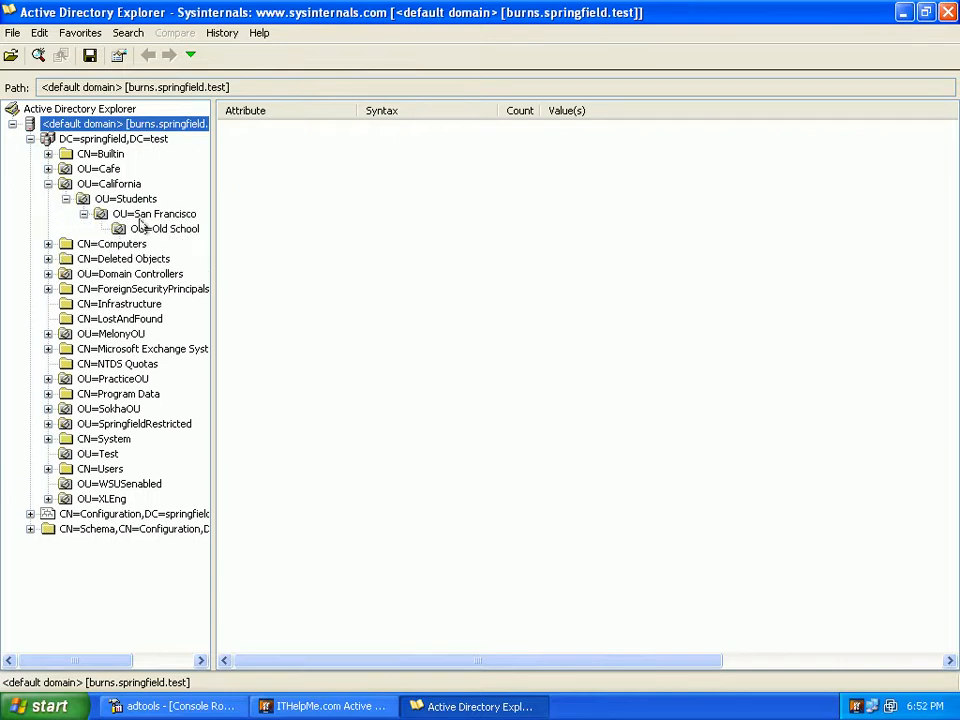
{"action": "left_click", "coordinate": [143, 230]}
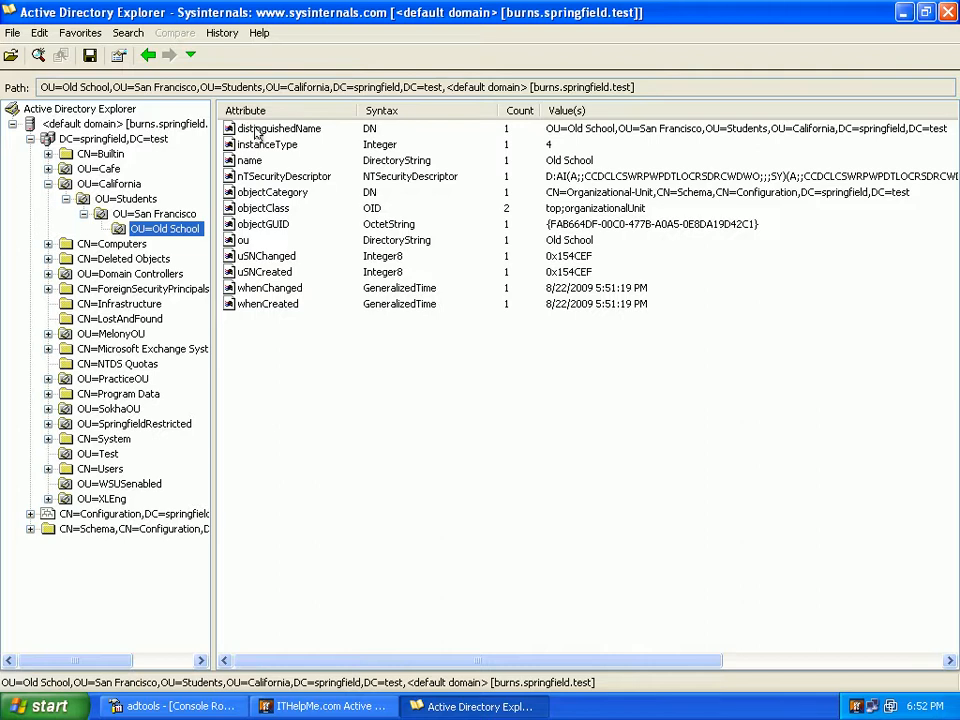
Copy the distinguished name of the Old School unit and paste it as the O.U. DN in the Bulk Account Creator
{"action": "double_click", "coordinate": [257, 130]}
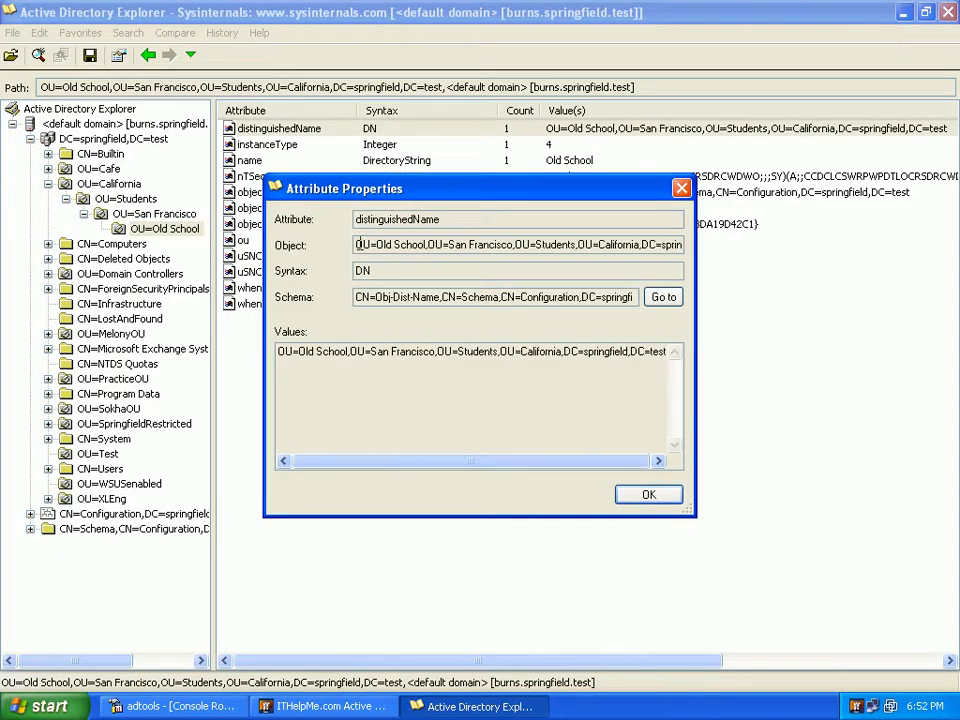
{"action": "left_click_drag", "start_coordinate": [358, 245], "coordinate": [271, 229]}
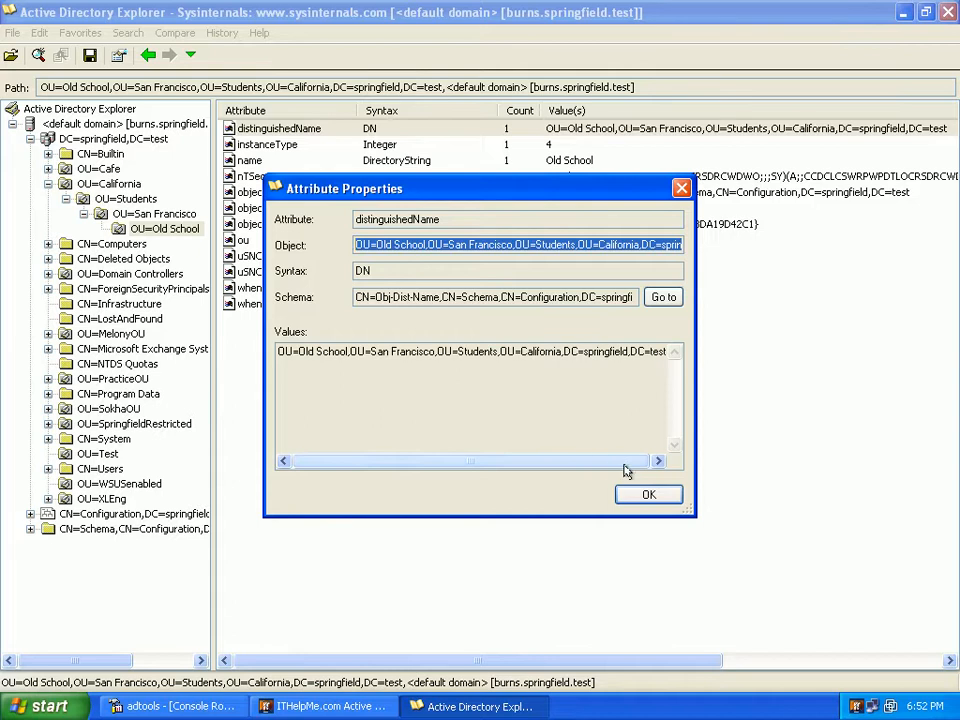
{"action": "left_click", "coordinate": [644, 496]}
{"action": "left_click", "coordinate": [340, 707]}
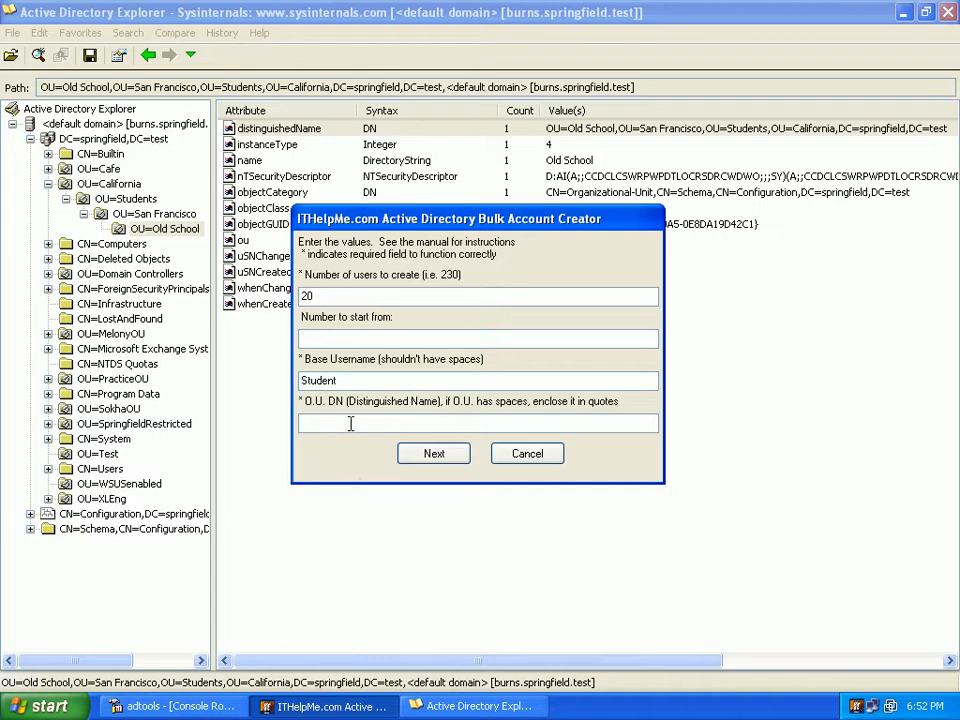
{"action": "key", "text": "ctrl+v"}
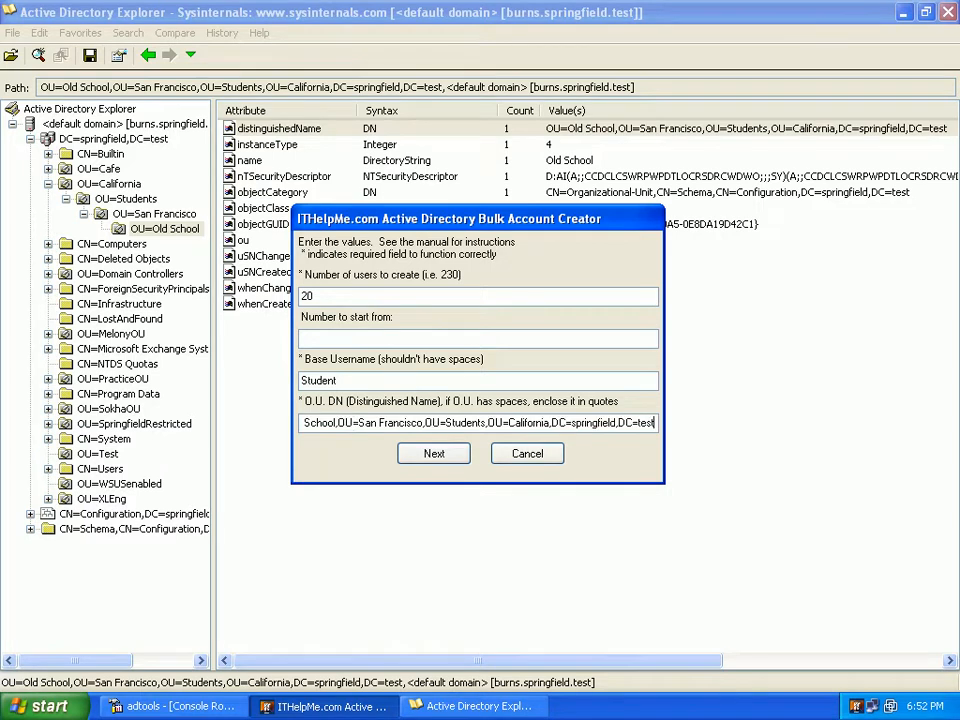
Enclose Old School in double quotes within the O.U. distinguished name
{"action": "left_click", "coordinate": [357, 423]}
{"action": "key", "text": "Left"}
{"action": "key", "text": "Left"}
{"action": "key", "text": "Left"}
{"action": "key", "text": "Left"}
{"action": "key", "text": "Left"}
{"action": "key", "text": "Left"}
{"action": "key", "text": "Left"}
{"action": "key", "text": "Left"}
{"action": "key", "text": "Left"}
{"action": "key", "text": "Left"}
{"action": "key", "text": "Left"}
{"action": "key", "text": "Left"}
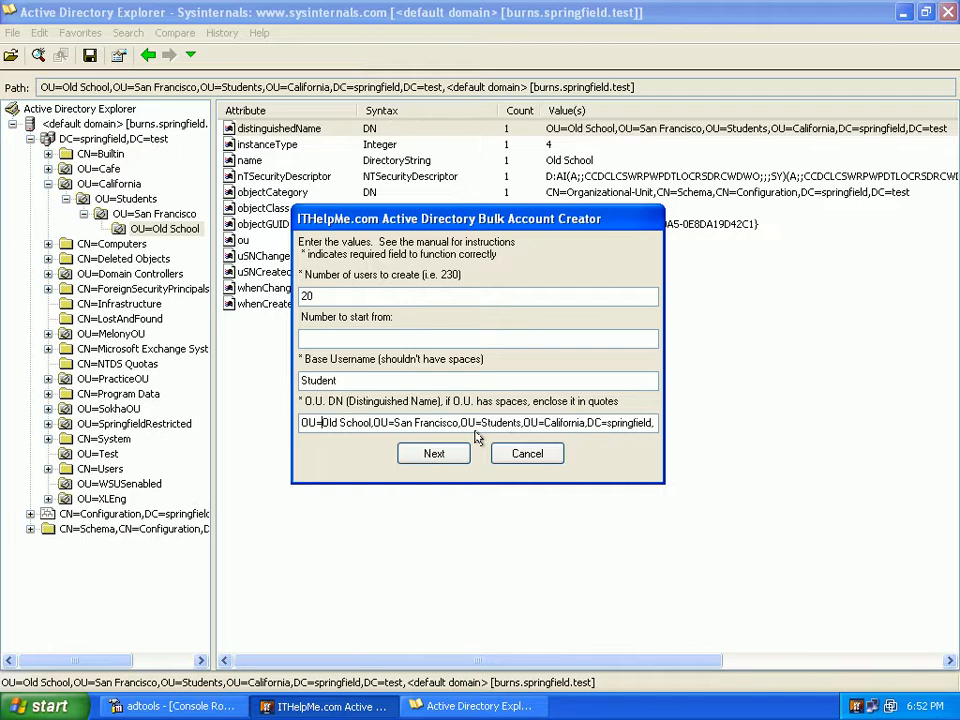
{"action": "type", "text": "\""}
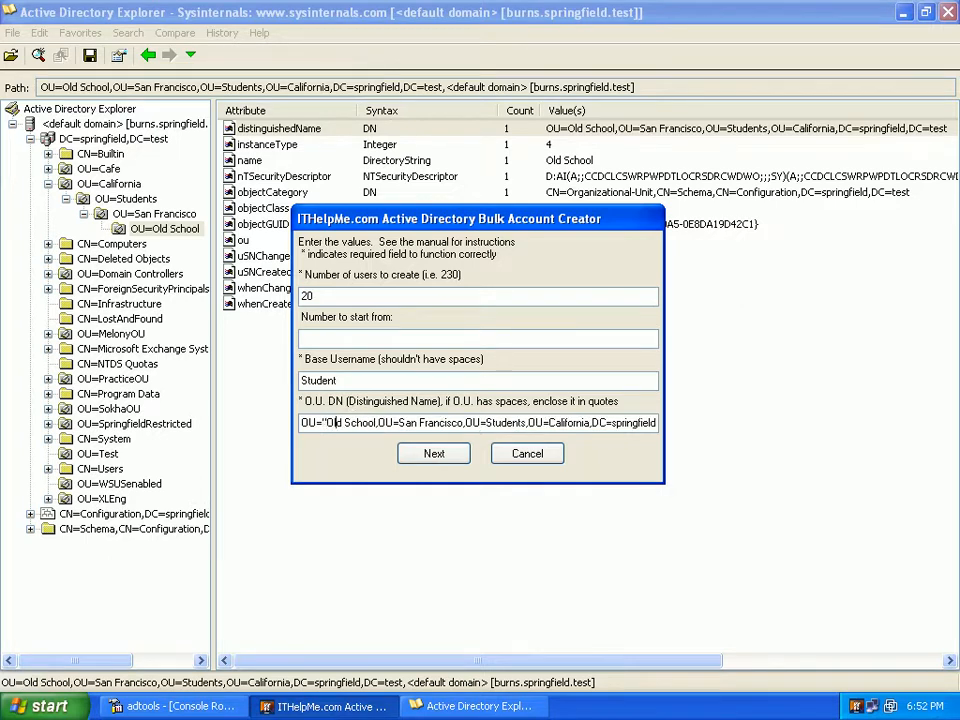
{"action": "key", "text": "Right"}
{"action": "key", "text": "Right"}
{"action": "key", "text": "Right"}
{"action": "key", "text": "Right"}
{"action": "key", "text": "Right"}
{"action": "key", "text": "Right"}
{"action": "type", "text": "\",OU="}
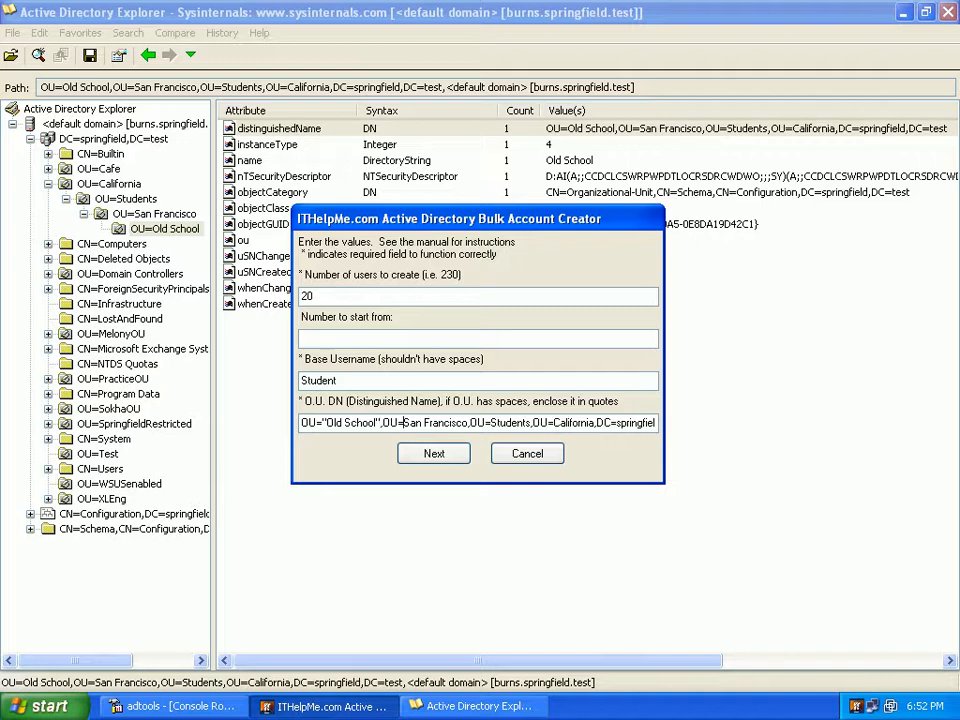
{"action": "type", "text": "\""}
Enclose San Francisco in double quotes within the O.U. distinguished name
{"action": "key", "text": "Right"}
{"action": "key", "text": "Right"}
{"action": "key", "text": "Right"}
{"action": "key", "text": "Right"}
{"action": "key", "text": "Right"}
{"action": "key", "text": "Right"}
{"action": "key", "text": "Right"}
{"action": "key", "text": "Right"}
{"action": "key", "text": "Right"}
{"action": "key", "text": "Right"}
{"action": "key", "text": "Right"}
{"action": "key", "text": "Right"}
{"action": "key", "text": "Right"}
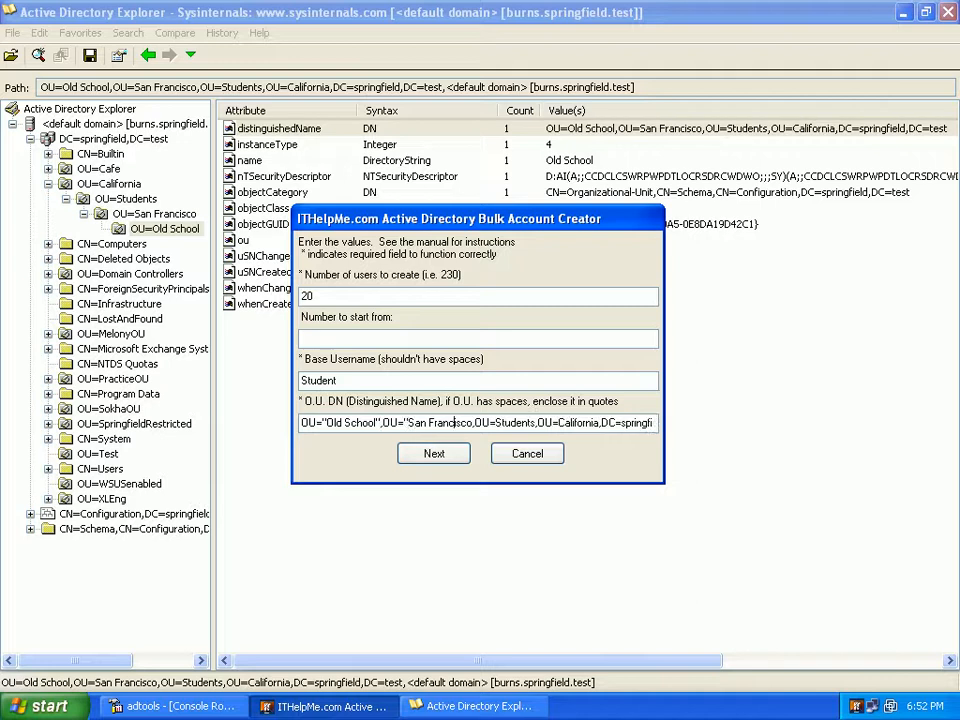
{"action": "type", "text": "\""}
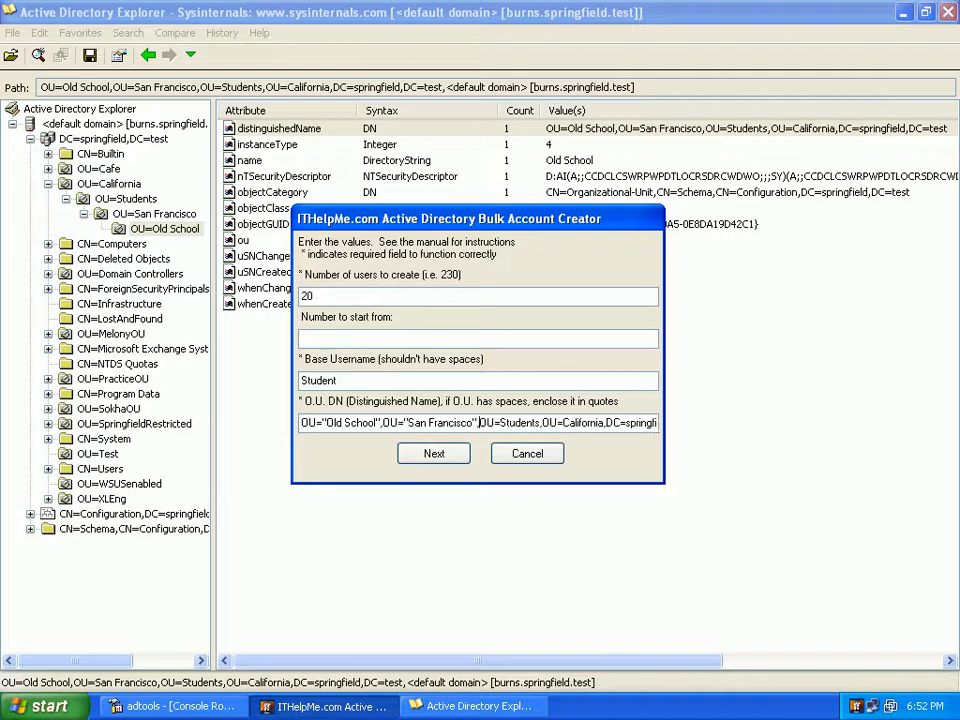
{"action": "key", "text": "Right"}
{"action": "key", "text": "Right"}
{"action": "key", "text": "Right"}
{"action": "key", "text": "Right"}
{"action": "key", "text": "Right"}
{"action": "key", "text": "Right"}
{"action": "key", "text": "Right"}
{"action": "key", "text": "Right"}
{"action": "key", "text": "Right"}
{"action": "key", "text": "Right"}
{"action": "key", "text": "Right"}
{"action": "key", "text": "Right"}
{"action": "key", "text": "Right"}
{"action": "key", "text": "Right"}
{"action": "key", "text": "Right"}
{"action": "key", "text": "Right"}
{"action": "key", "text": "Right"}
{"action": "key", "text": "Right"}
{"action": "key", "text": "Right"}
{"action": "key", "text": "Right"}
{"action": "key", "text": "Right"}
{"action": "key", "text": "Right"}
{"action": "key", "text": "Right"}
{"action": "key", "text": "Right"}
{"action": "key", "text": "Right"}
{"action": "key", "text": "Right"}
{"action": "key", "text": "Right"}
{"action": "key", "text": "Right"}
{"action": "key", "text": "Right"}
{"action": "key", "text": "Right"}
{"action": "key", "text": "Right"}
{"action": "key", "text": "Right"}
{"action": "key", "text": "Right"}
{"action": "key", "text": "Right"}
{"action": "key", "text": "Right"}
{"action": "key", "text": "Right"}
{"action": "key", "text": "Right"}
{"action": "key", "text": "Right"}
{"action": "key", "text": "Right"}
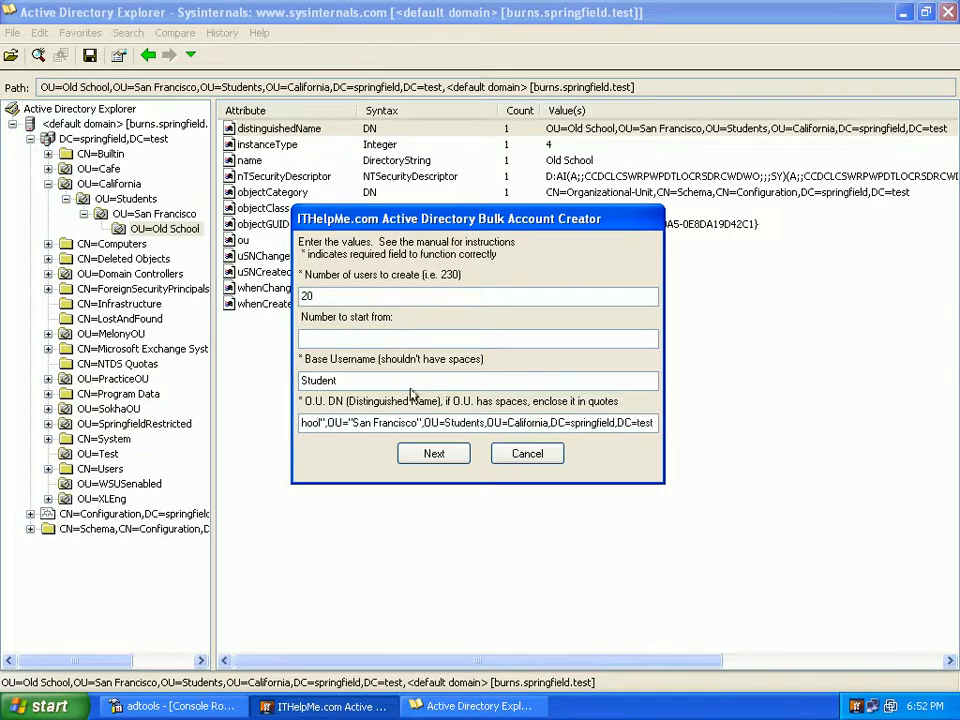
Submit the entered values, confirm creation of the 20 Student accounts, and close the completion dialog
{"action": "left_click", "coordinate": [433, 453]}
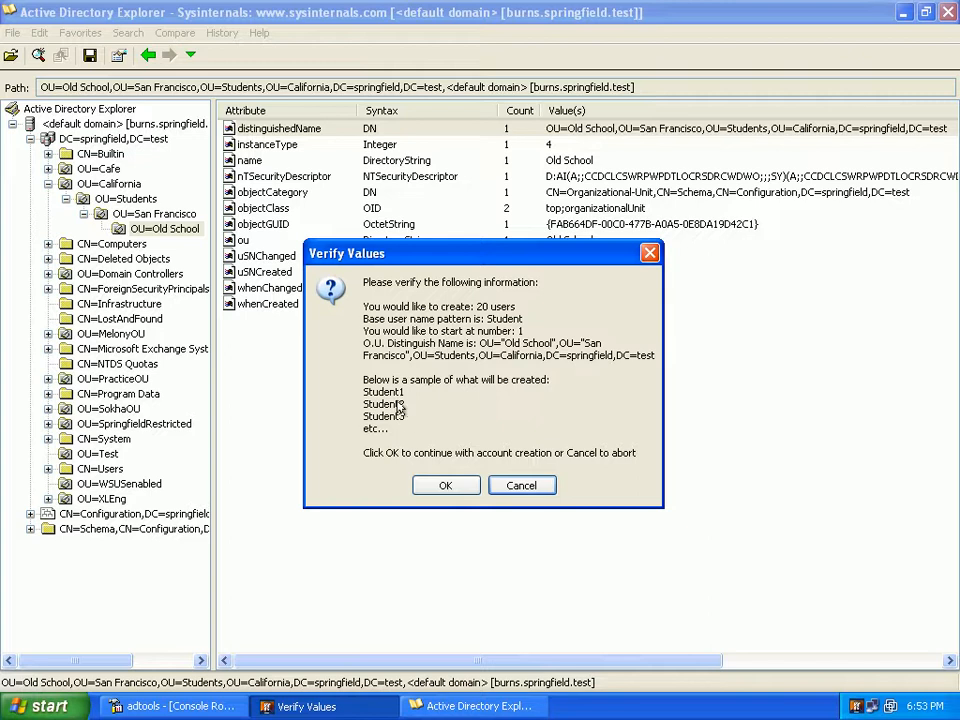
{"action": "left_click", "coordinate": [420, 483]}
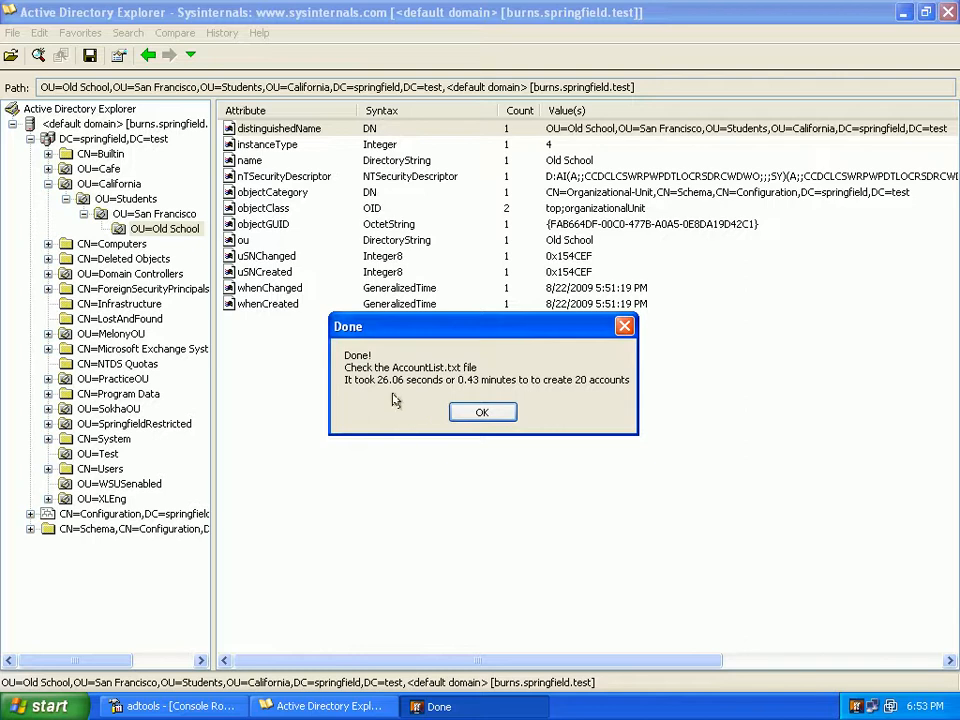
{"action": "left_click", "coordinate": [492, 411]}
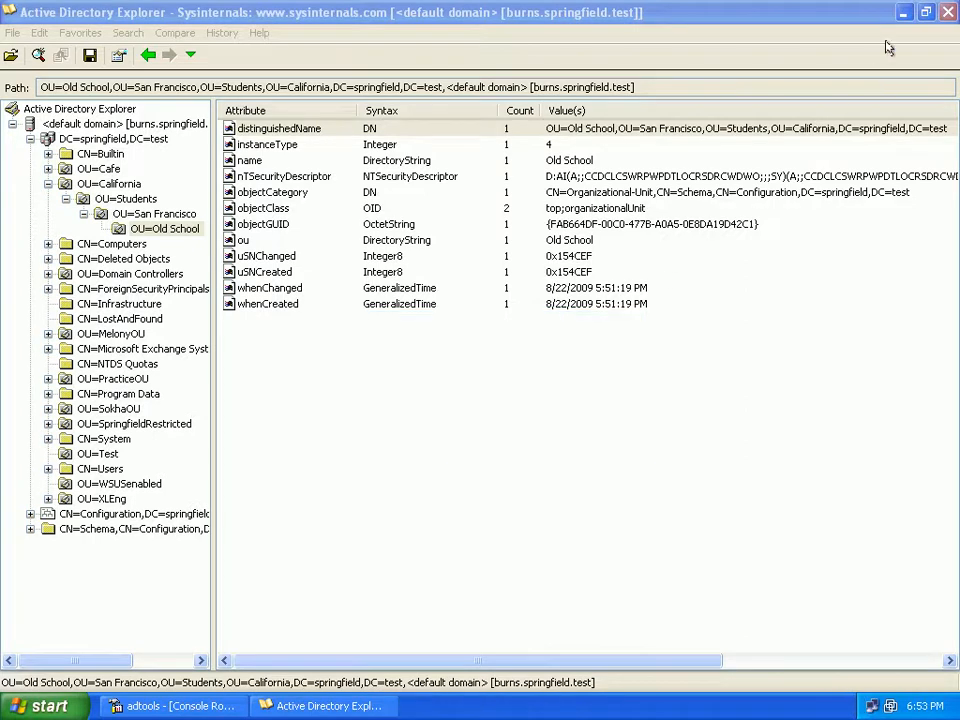
Check the created accounts in the refreshed Old School unit in AD Tools and in the AccountList text file on the desktop
{"action": "left_click", "coordinate": [903, 12]}
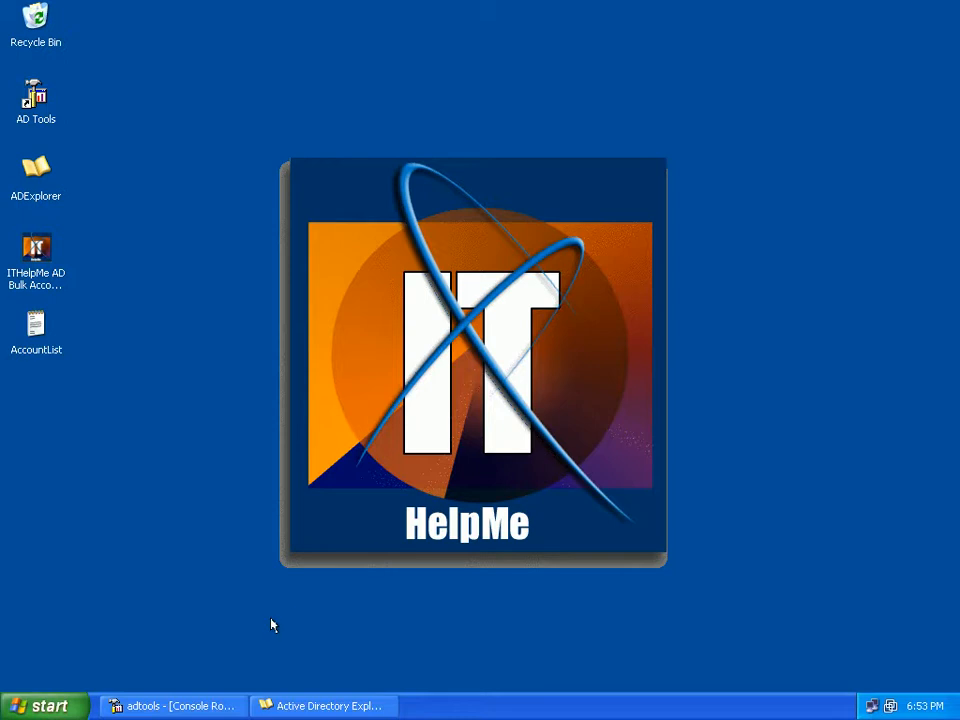
{"action": "left_click", "coordinate": [184, 703]}
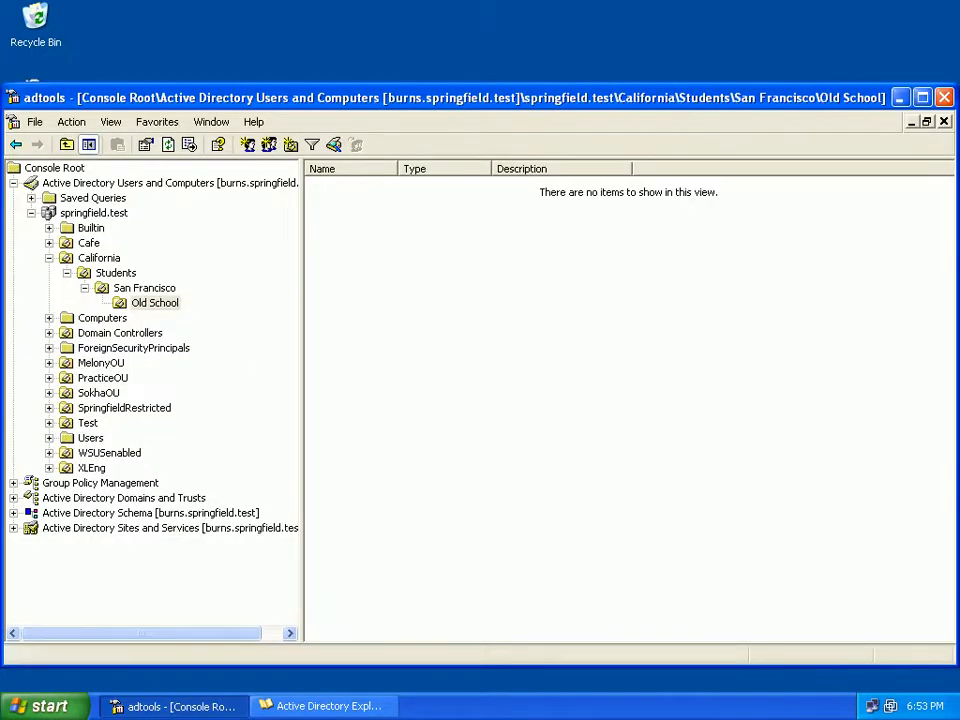
{"action": "key", "text": "F5"}
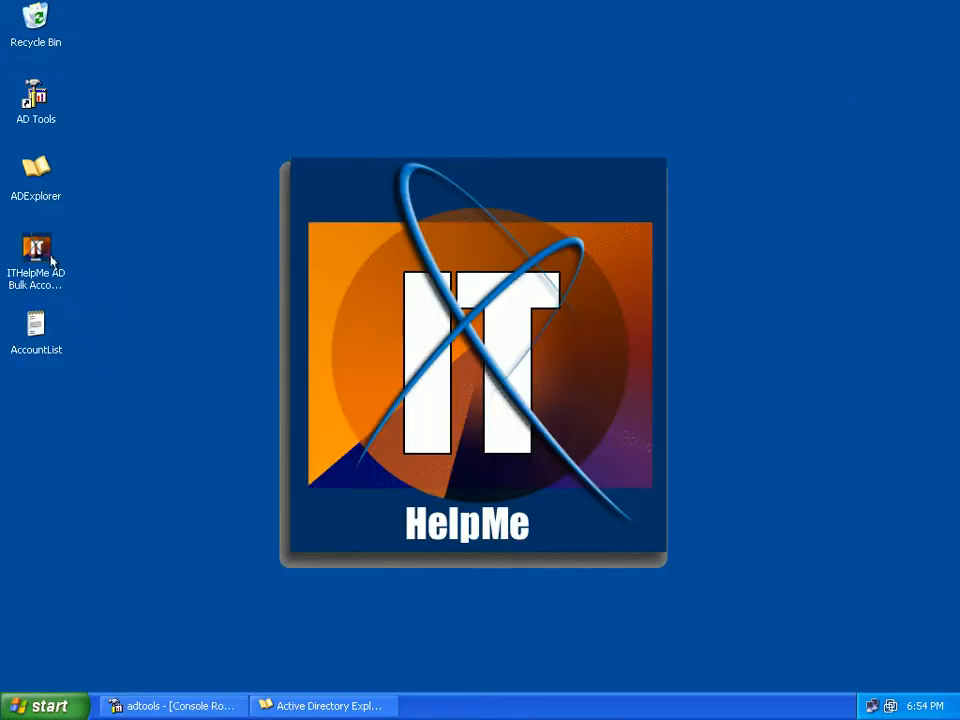
{"action": "double_click", "coordinate": [35, 326]}
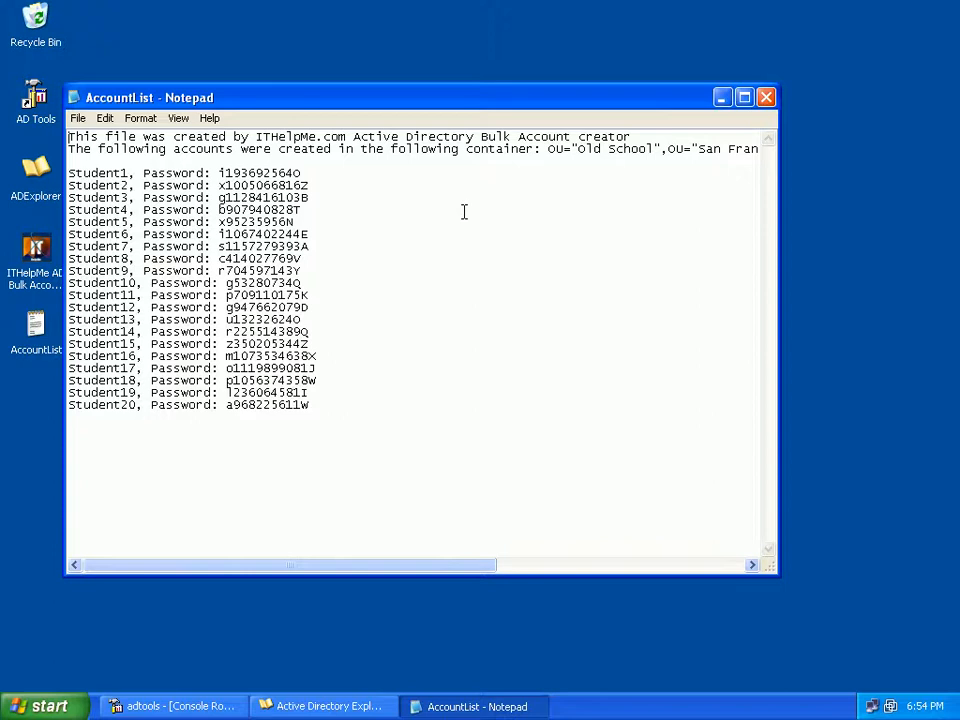
{"action": "left_click", "coordinate": [764, 99]}
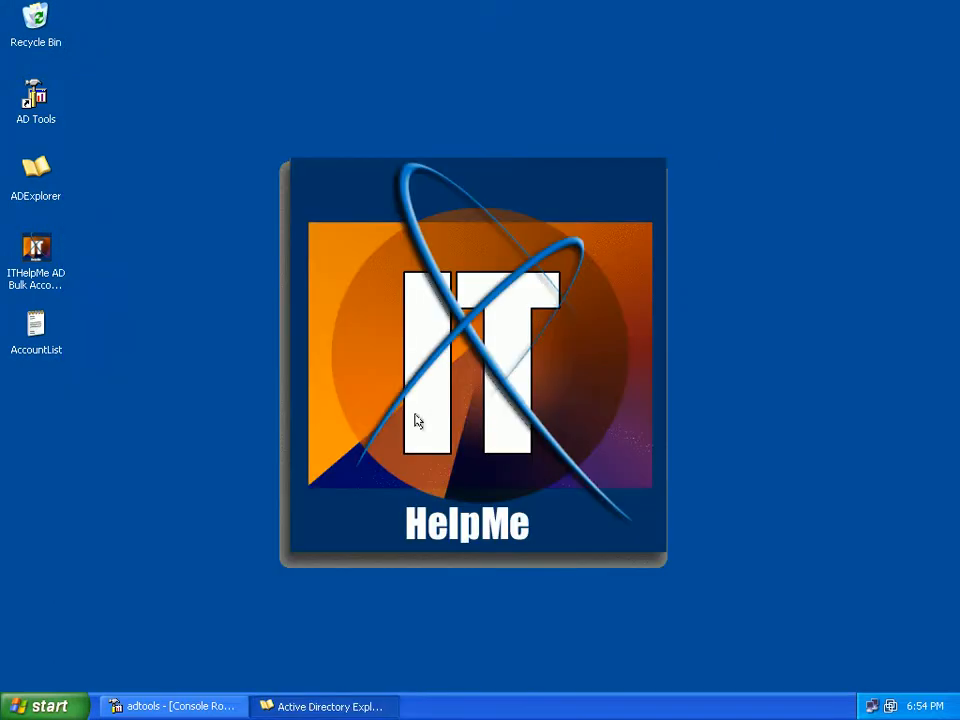
Reopen the ITHelpMe AD Bulk Account Creator and set 15 users, starting number 100, and base username GenericAccnt
{"action": "double_click", "coordinate": [35, 273]}
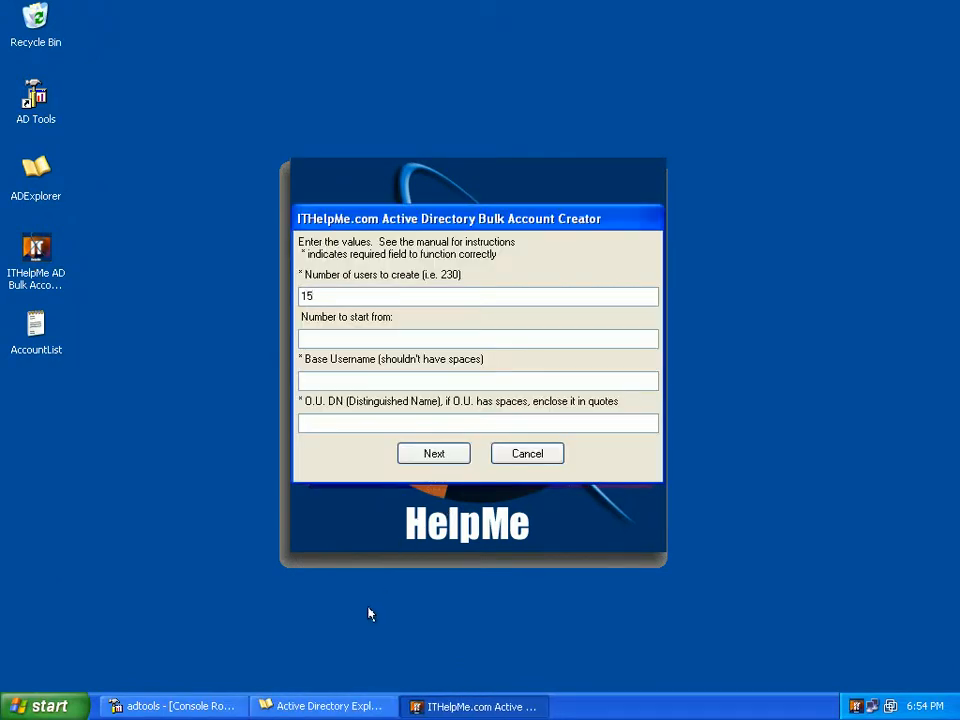
{"action": "left_click", "coordinate": [325, 338]}
{"action": "type", "text": "100"}
{"action": "left_click", "coordinate": [326, 378]}
{"action": "type", "text": "GenericAccnt"}
Switch to AD Tools and select the Students organizational unit under California
{"action": "left_click", "coordinate": [323, 422]}
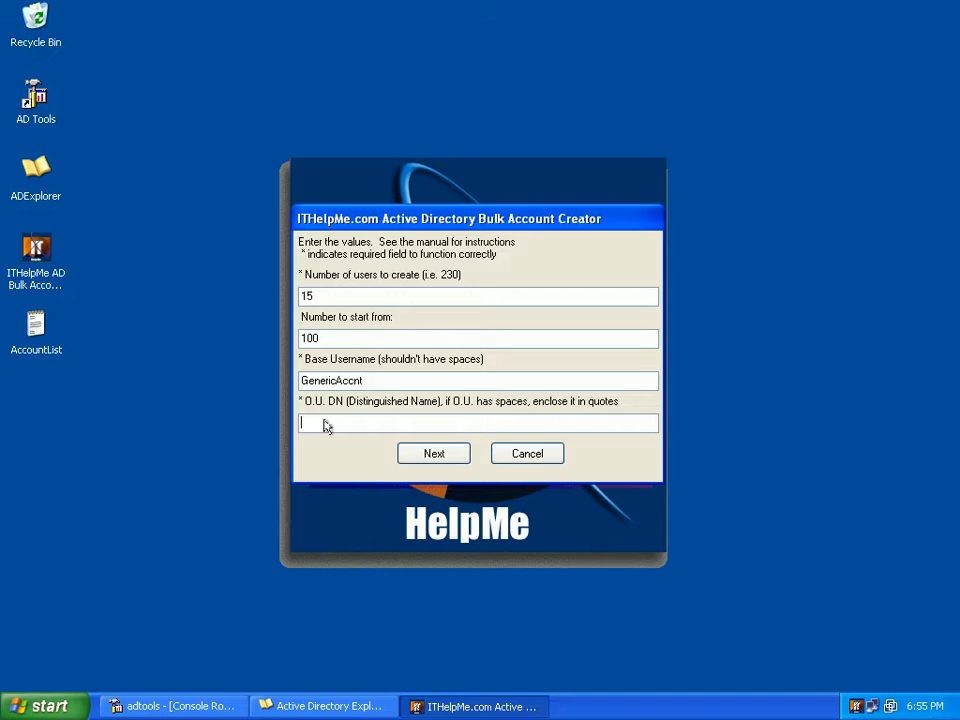
{"action": "left_click", "coordinate": [218, 705]}
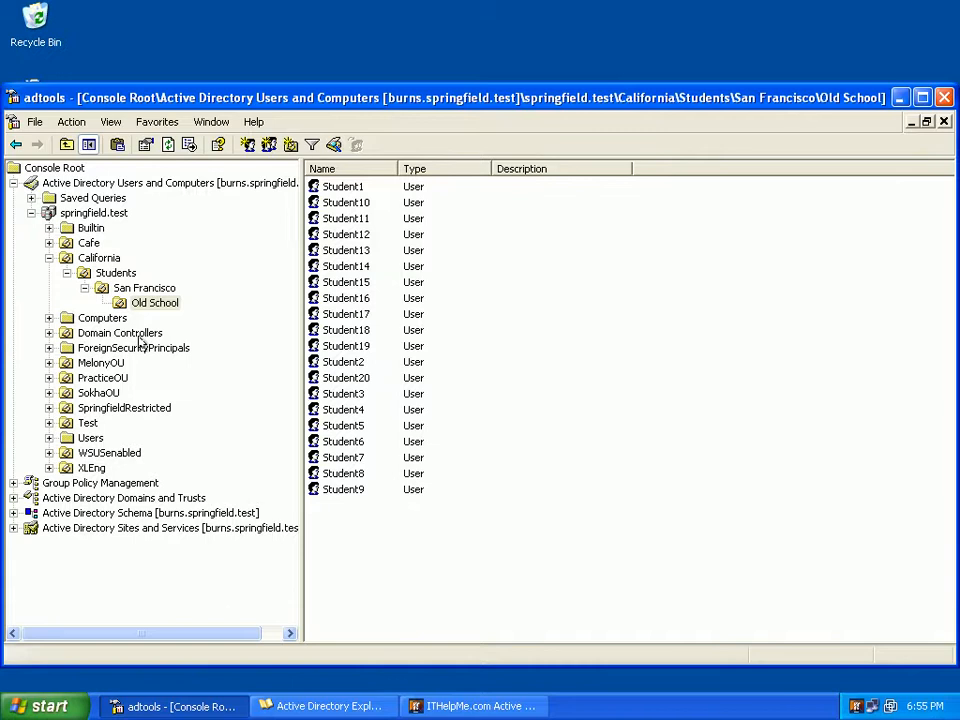
{"action": "left_click", "coordinate": [113, 276]}
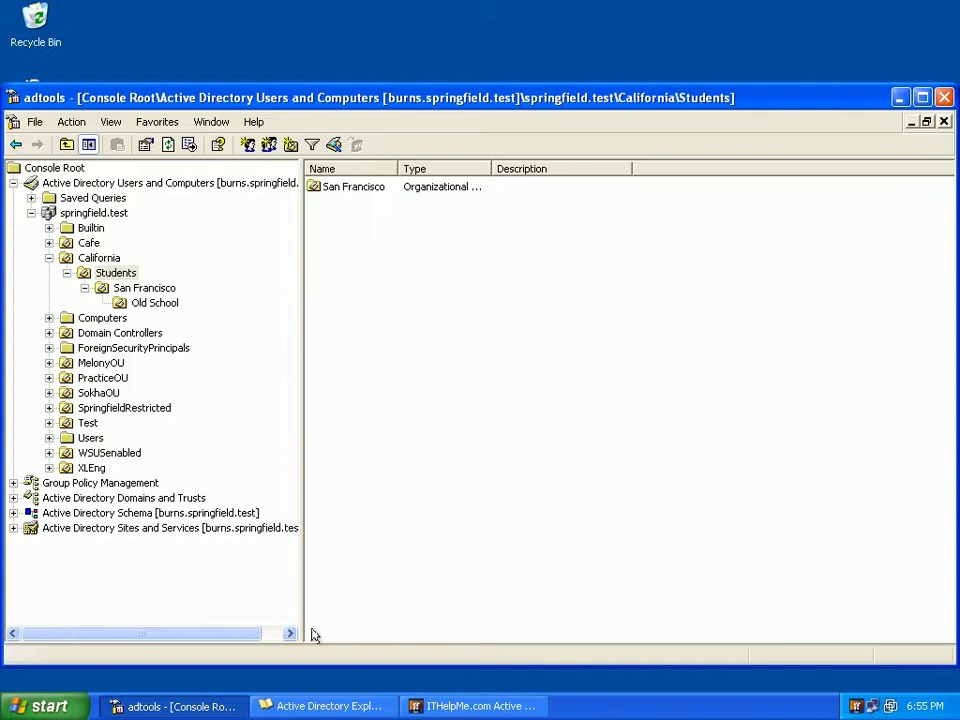
Copy the distinguished name of the Students unit under California from its distinguishedName attribute in Active Directory Explorer
{"action": "left_click", "coordinate": [311, 706]}
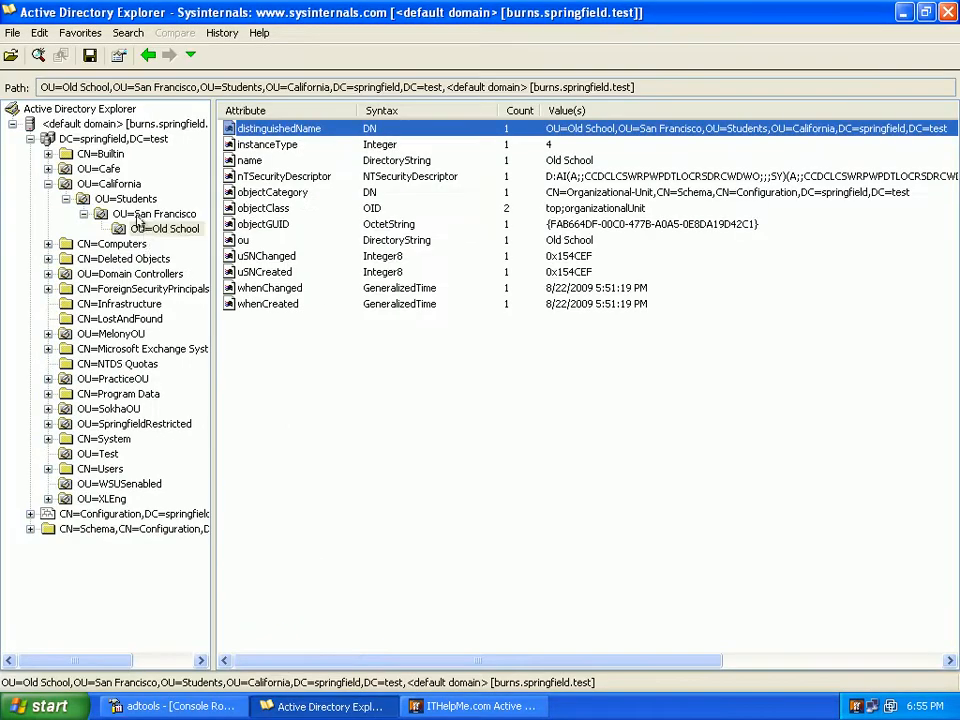
{"action": "left_click", "coordinate": [128, 204]}
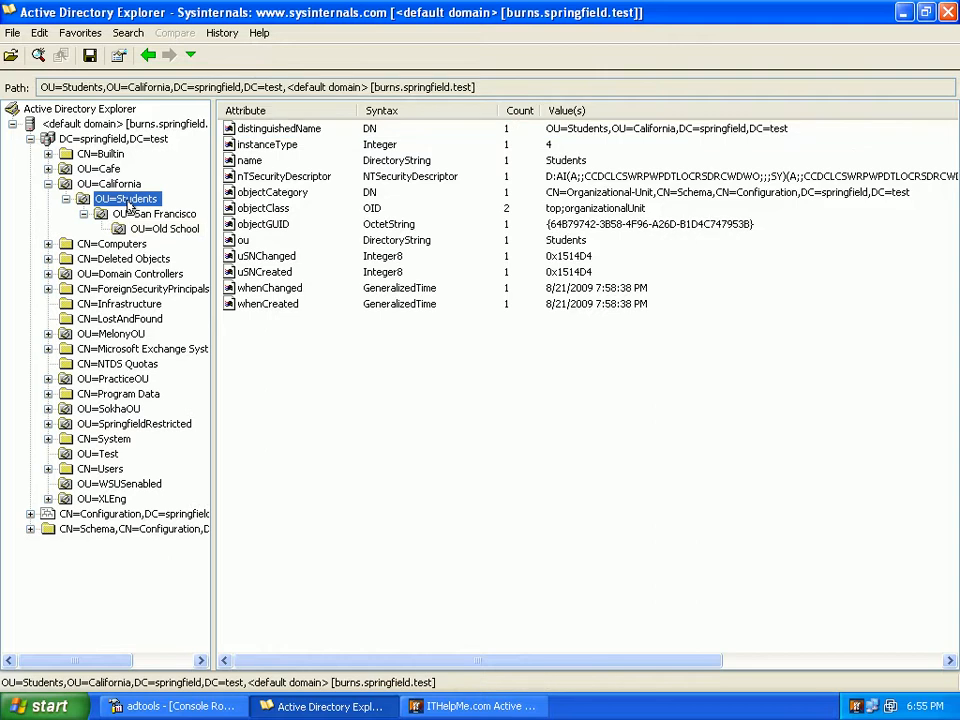
{"action": "double_click", "coordinate": [240, 130]}
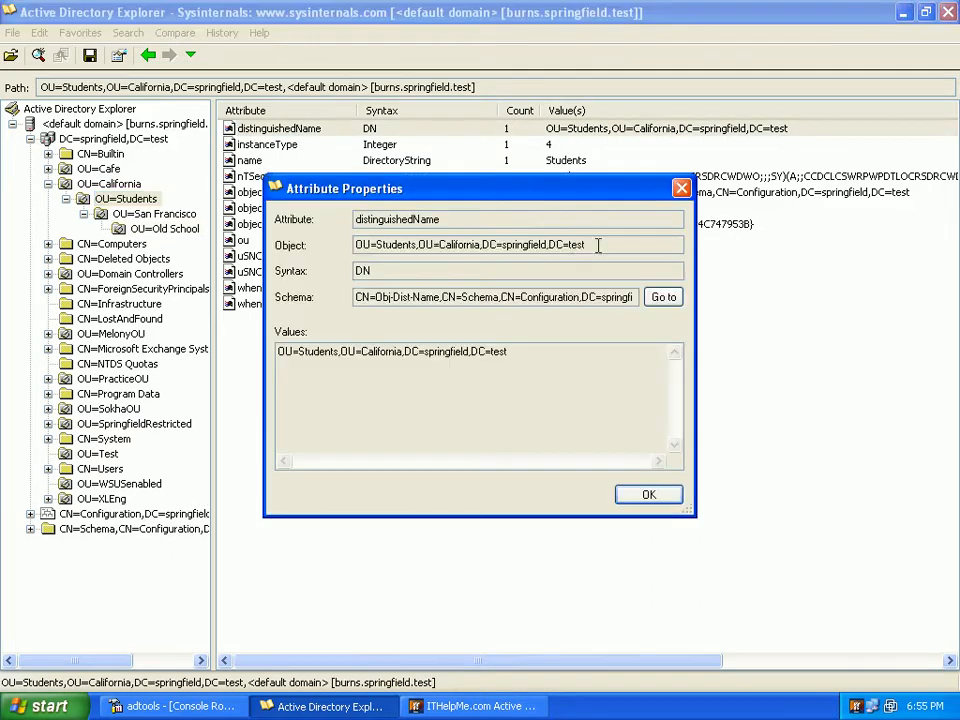
{"action": "left_click_drag", "start_coordinate": [598, 245], "coordinate": [363, 245]}
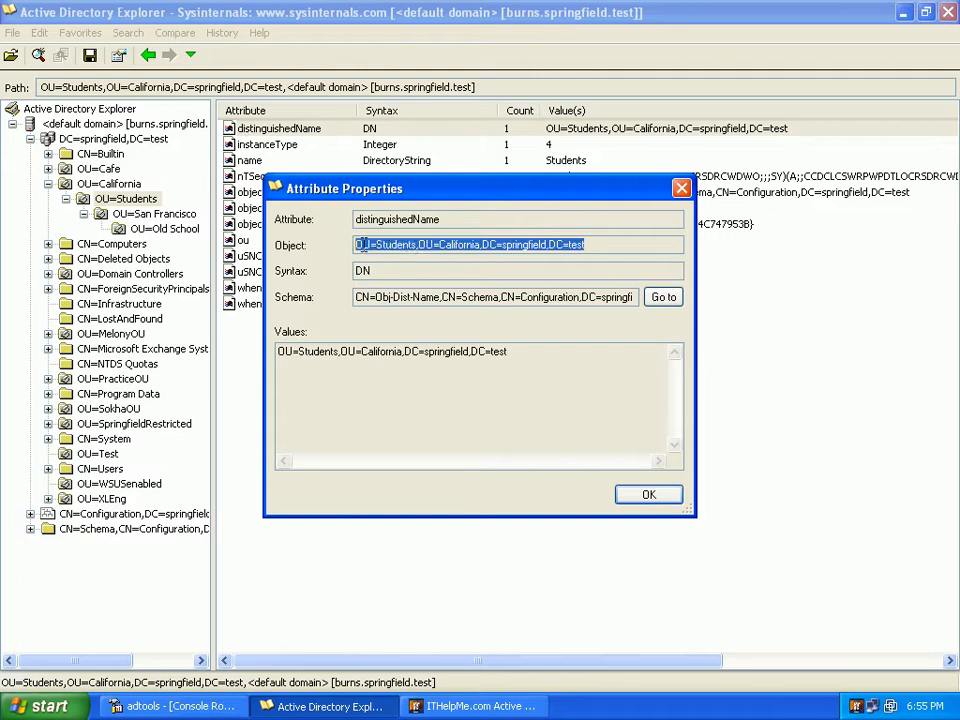
{"action": "right_click", "coordinate": [361, 246]}
{"action": "left_click", "coordinate": [392, 294]}
{"action": "left_click", "coordinate": [640, 495]}
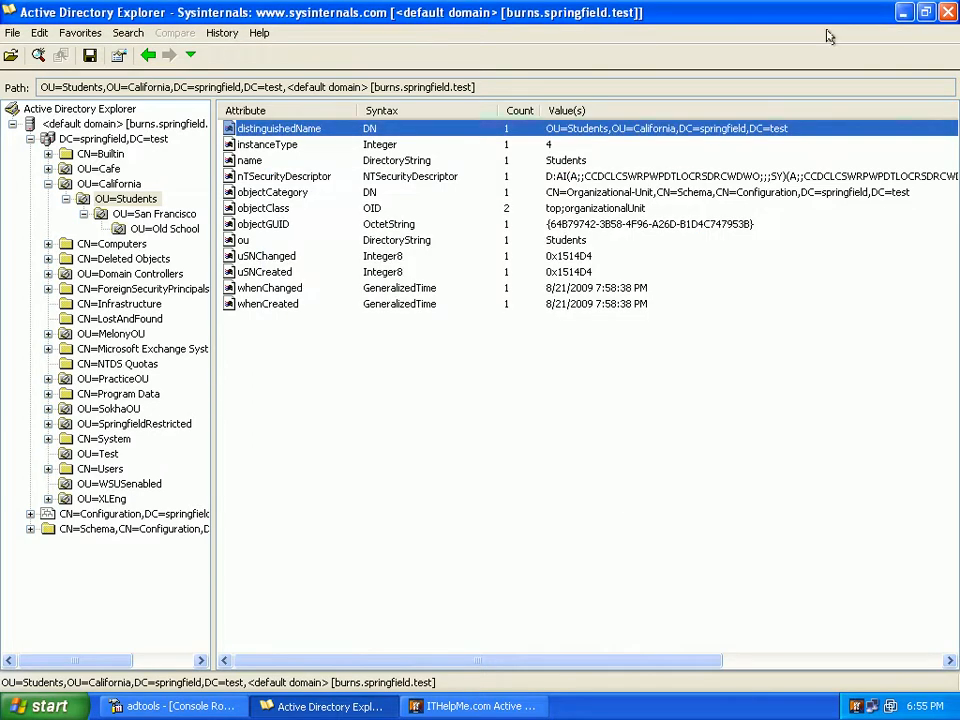
Return to the Bulk Account Creator and paste OU=Students,OU=California,DC=springfield,DC=test as the O.U. distinguished name
{"action": "left_click", "coordinate": [903, 12]}
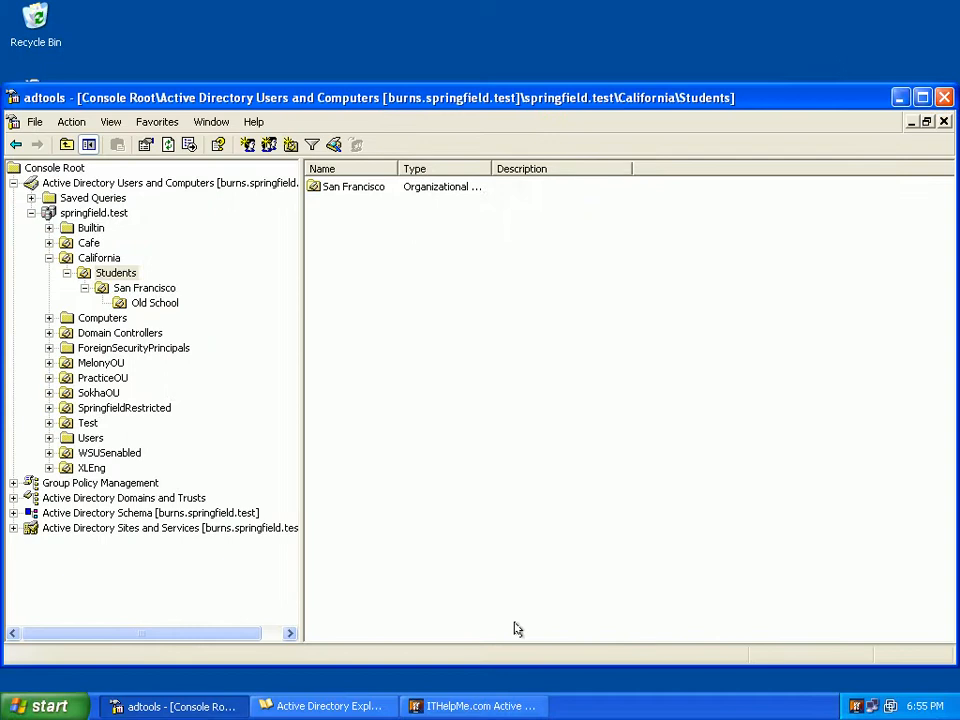
{"action": "left_click", "coordinate": [470, 706]}
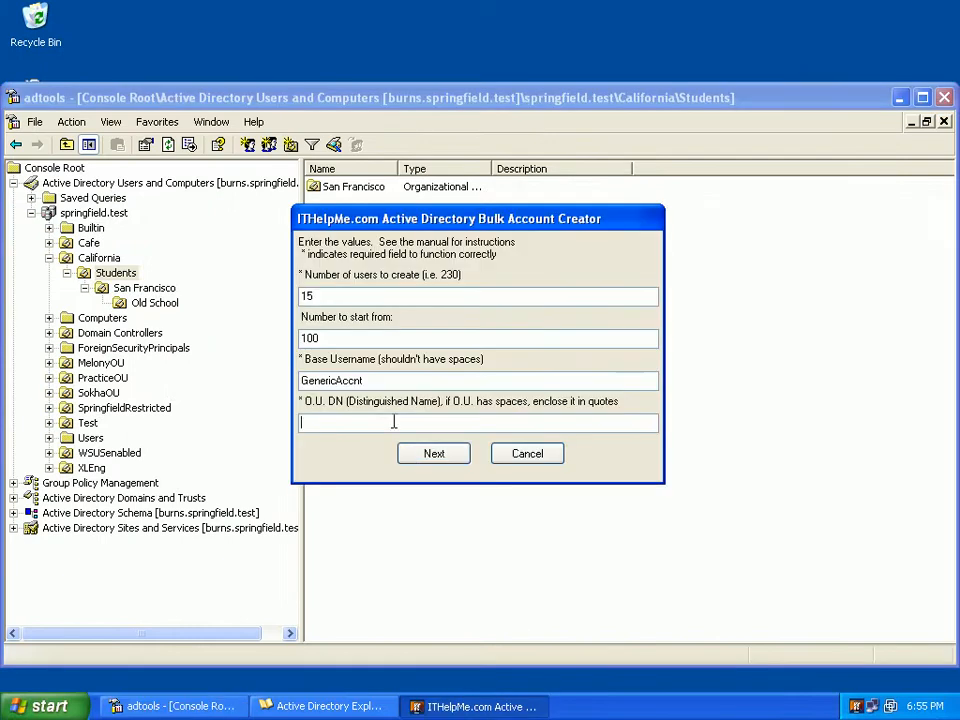
{"action": "right_click", "coordinate": [393, 422]}
{"action": "left_click", "coordinate": [418, 486]}
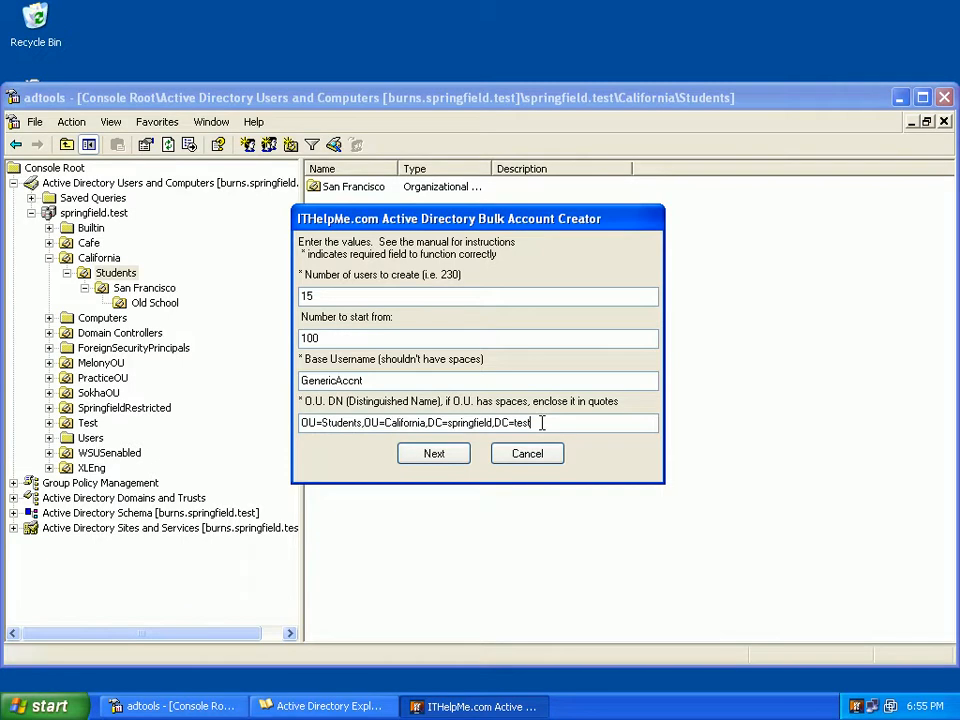
Submit the entered values, confirm creation of the 15 GenericAccnt accounts, and close the completion dialog
{"action": "left_click", "coordinate": [434, 455]}
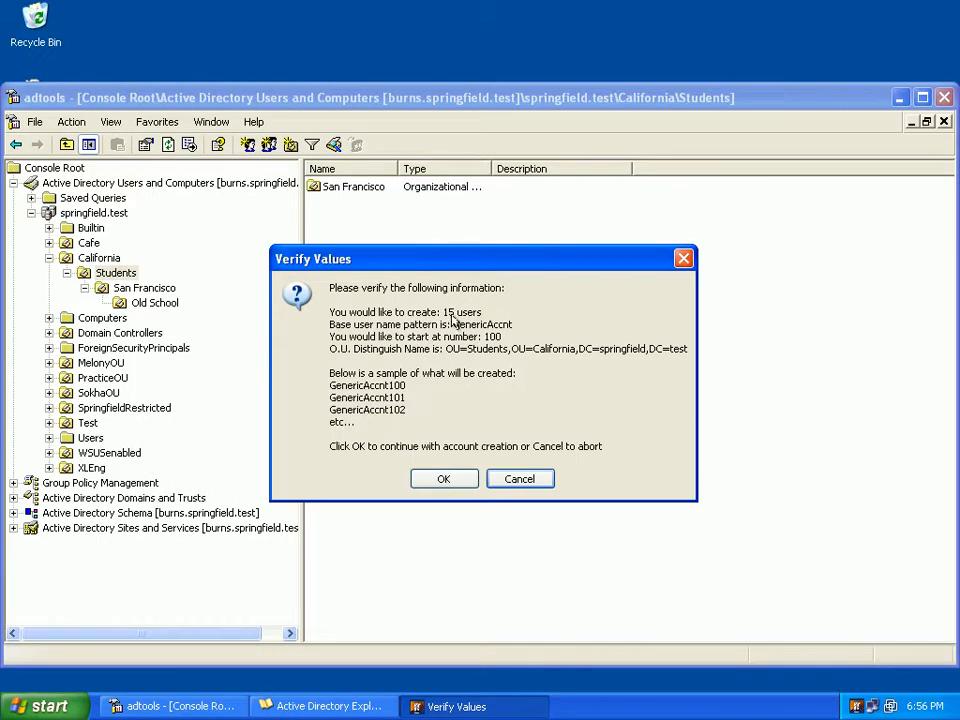
{"action": "left_click", "coordinate": [447, 478]}
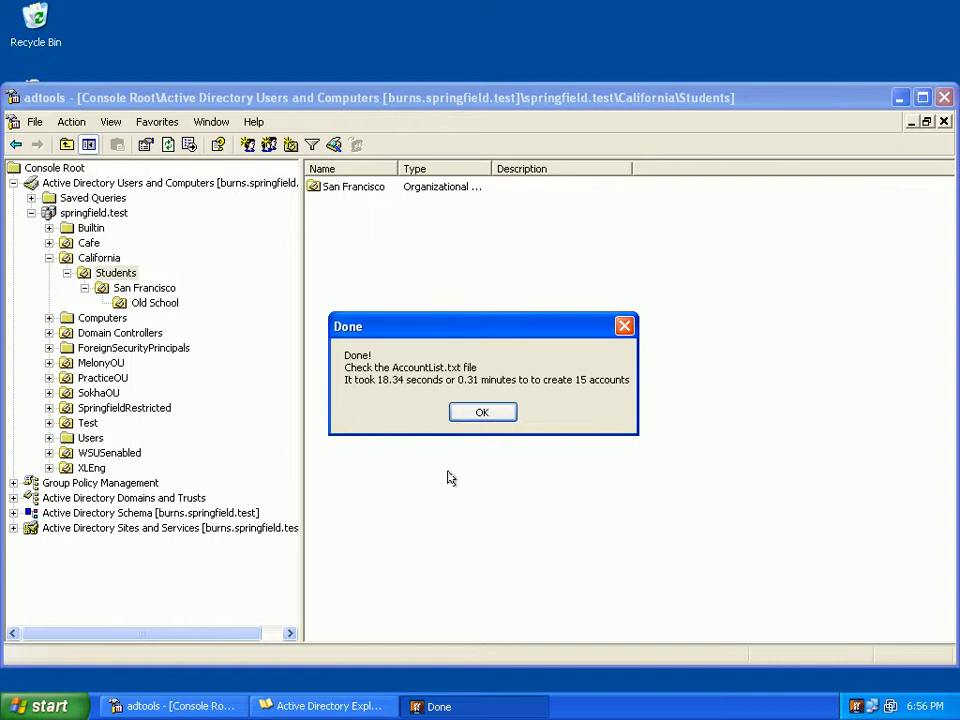
{"action": "left_click", "coordinate": [456, 412]}
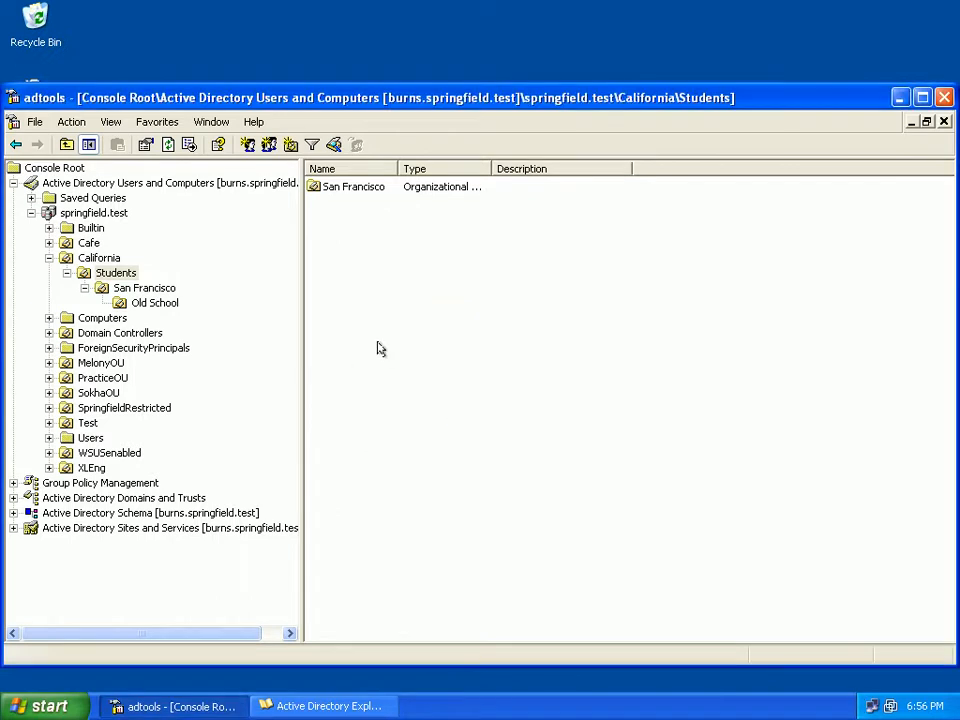
Check the GenericAccnt accounts in the refreshed Students unit with a widened Name column and in the AccountList text file on the desktop
{"action": "key", "text": "F5"}
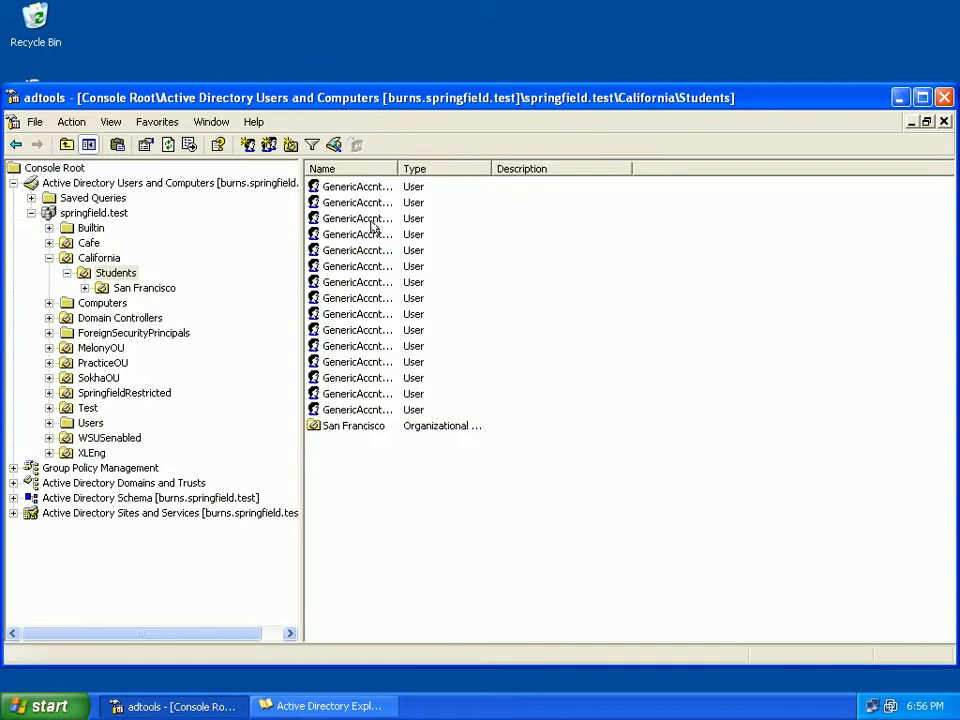
{"action": "left_click_drag", "start_coordinate": [396, 164], "coordinate": [491, 166]}
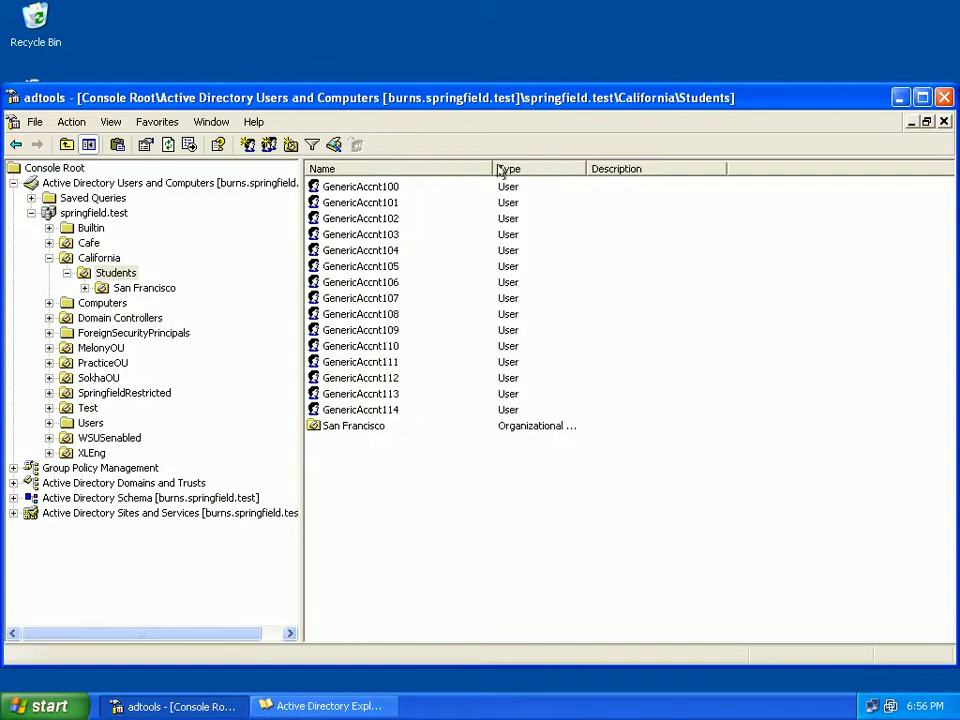
{"action": "left_click", "coordinate": [900, 97]}
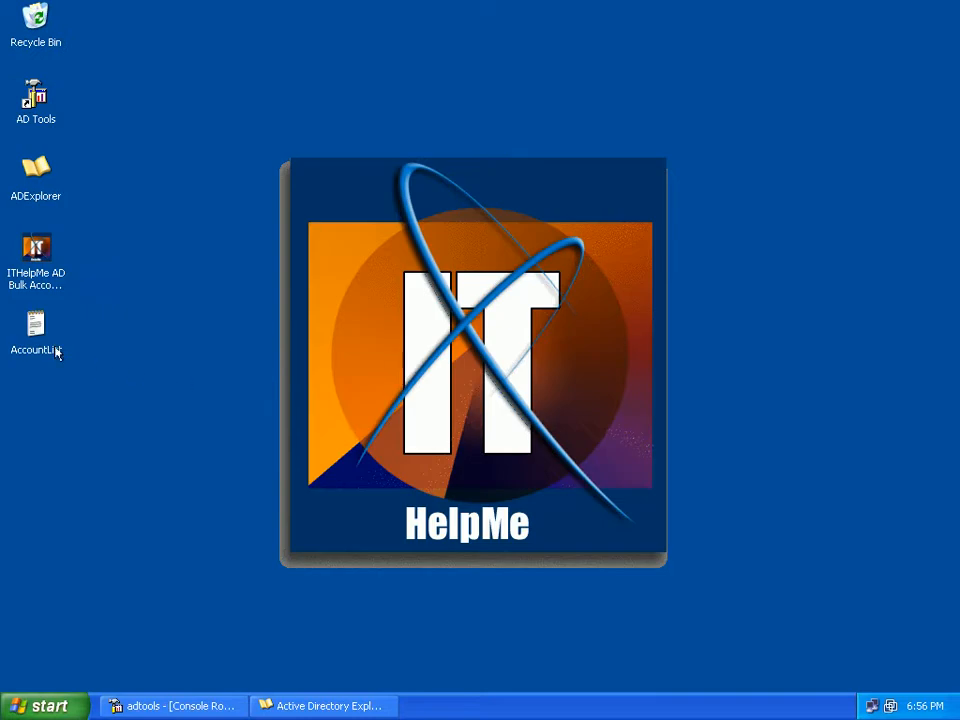
{"action": "left_click", "coordinate": [36, 326]}
{"action": "double_click", "coordinate": [36, 326]}
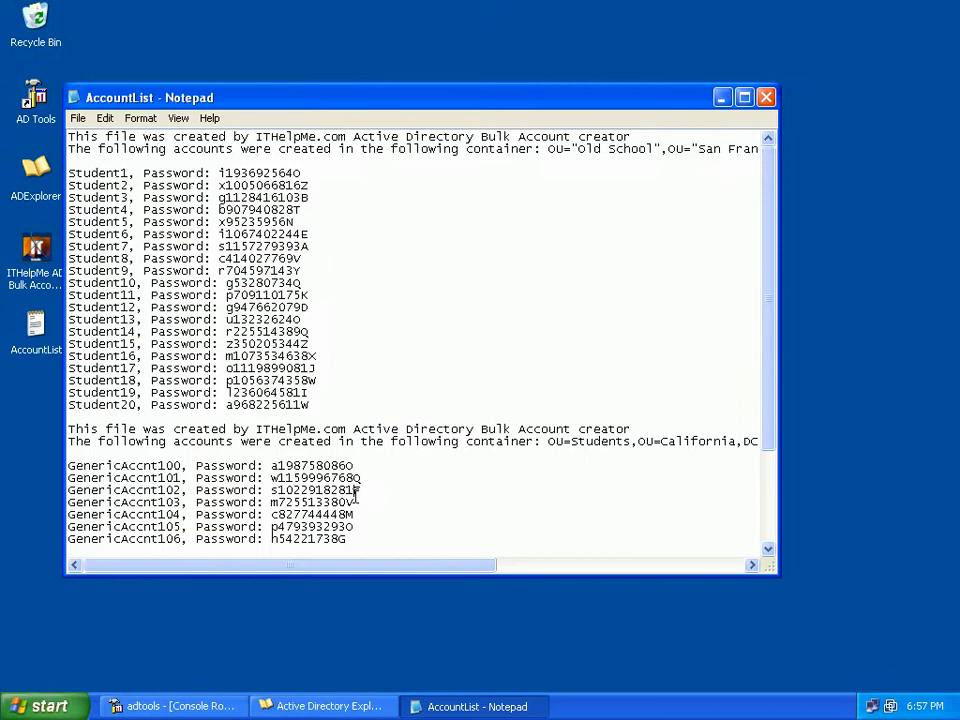
{"action": "scroll", "coordinate": [348, 494], "scroll_direction": "down", "scroll_amount": 4}
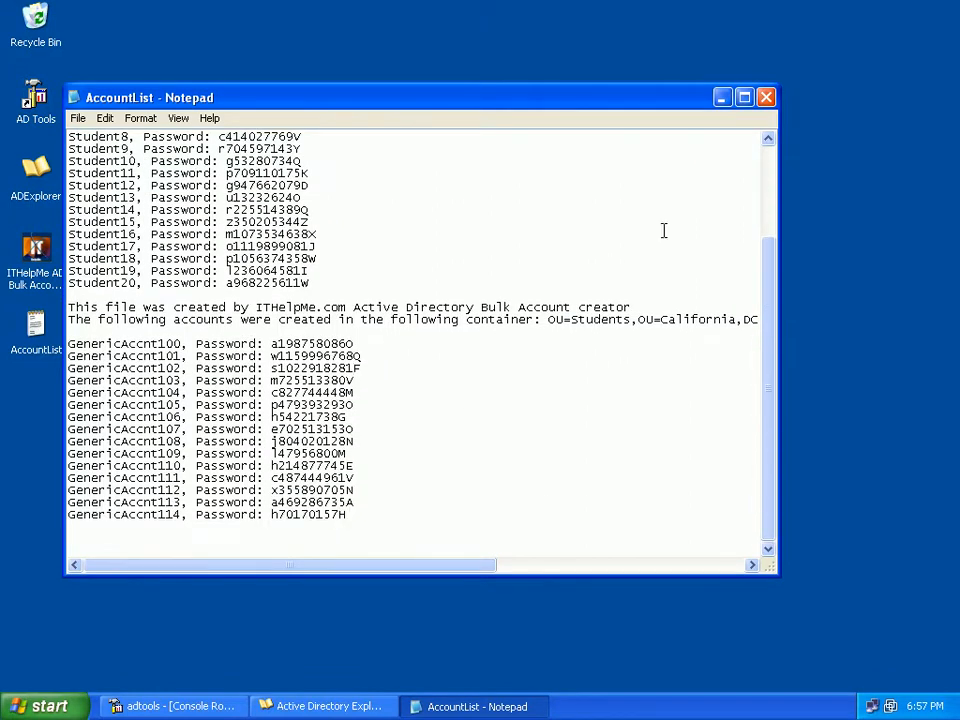
{"action": "left_click", "coordinate": [763, 100]}
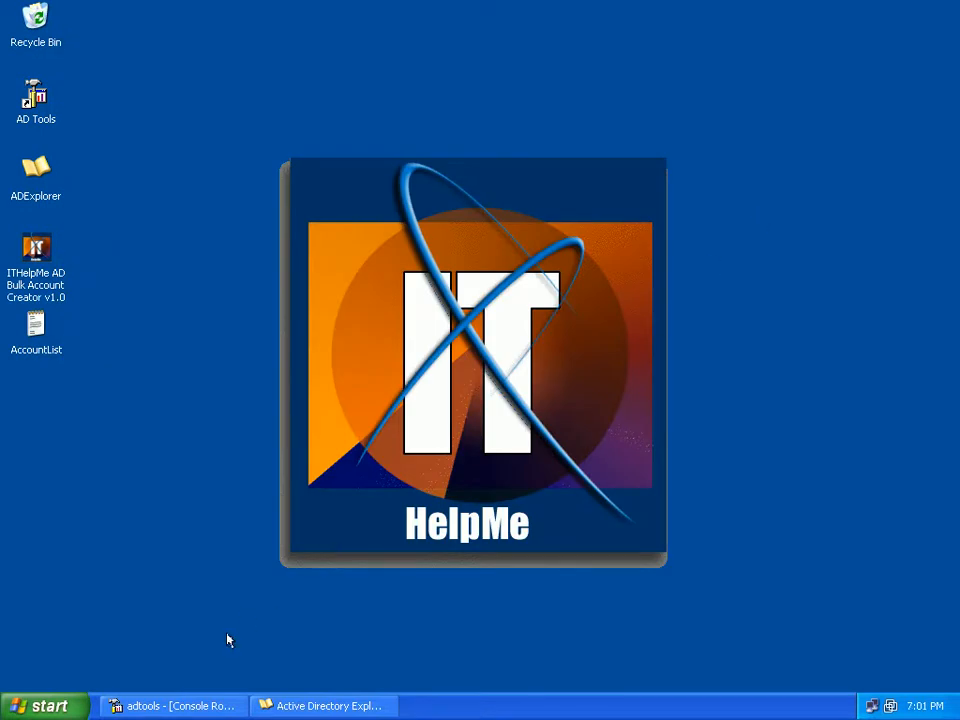
Open the Old School unit under San Francisco in AD Tools and select the Student1 account
{"action": "left_click", "coordinate": [182, 704]}
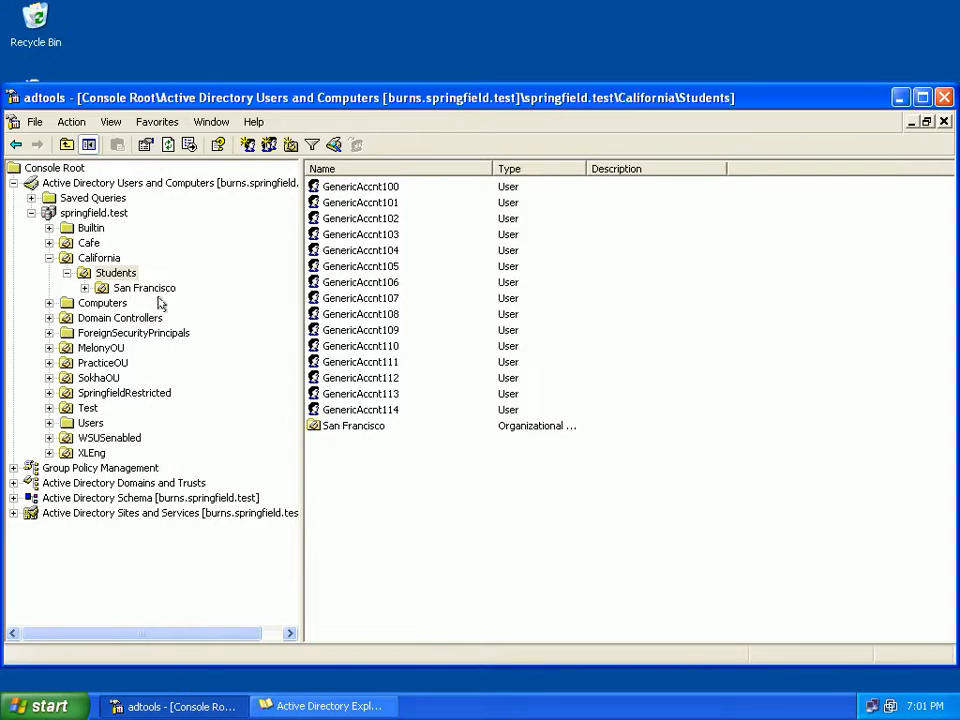
{"action": "left_click", "coordinate": [105, 287]}
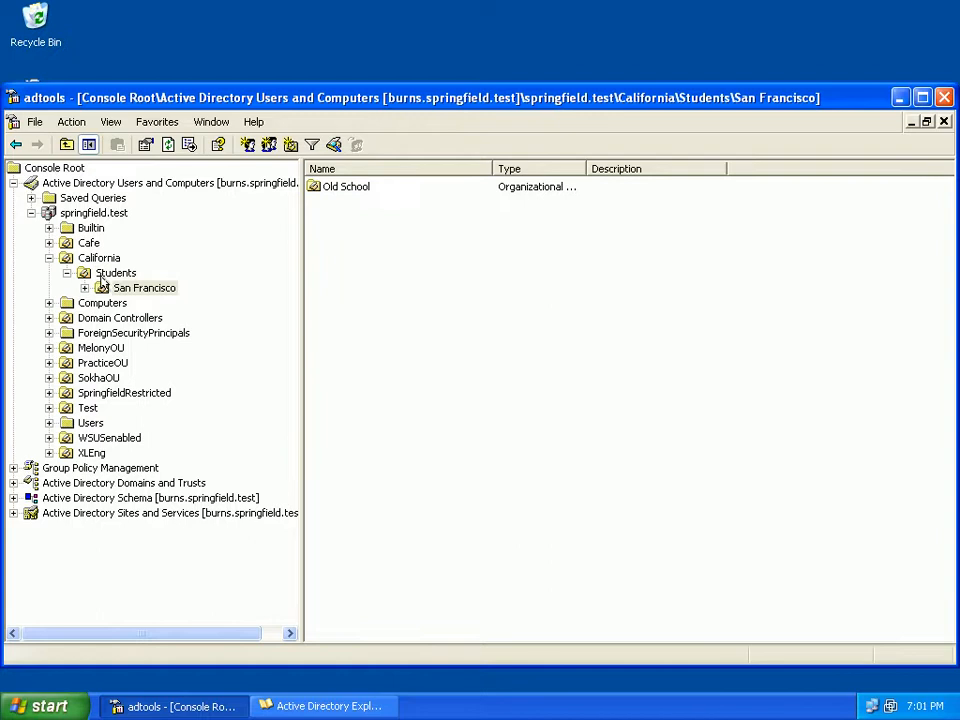
{"action": "double_click", "coordinate": [131, 290]}
{"action": "left_click", "coordinate": [138, 303]}
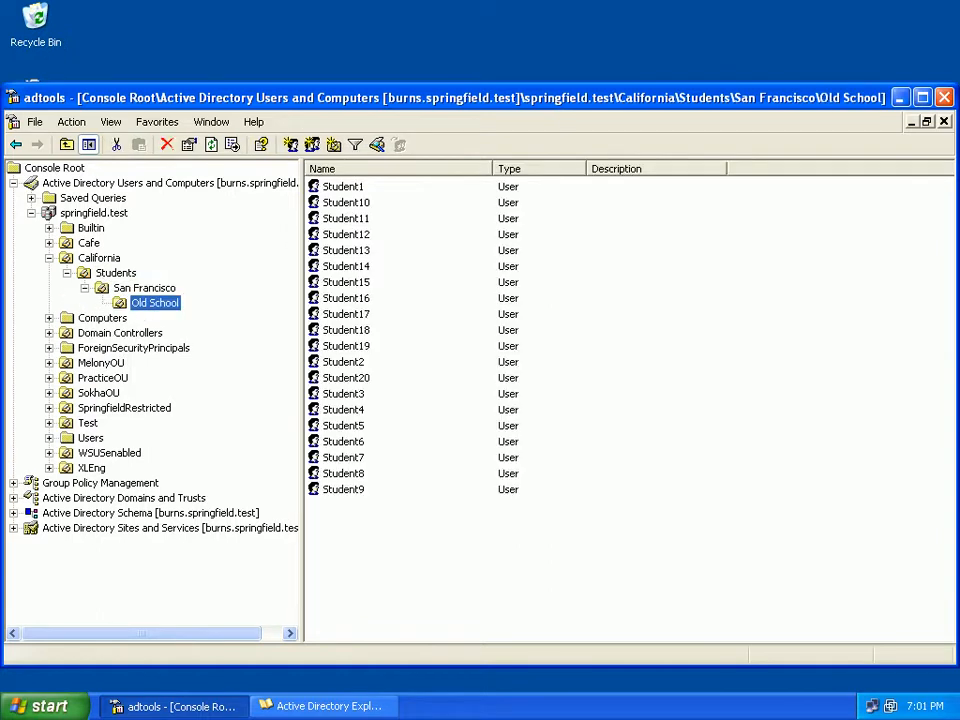
{"action": "left_click", "coordinate": [328, 190]}
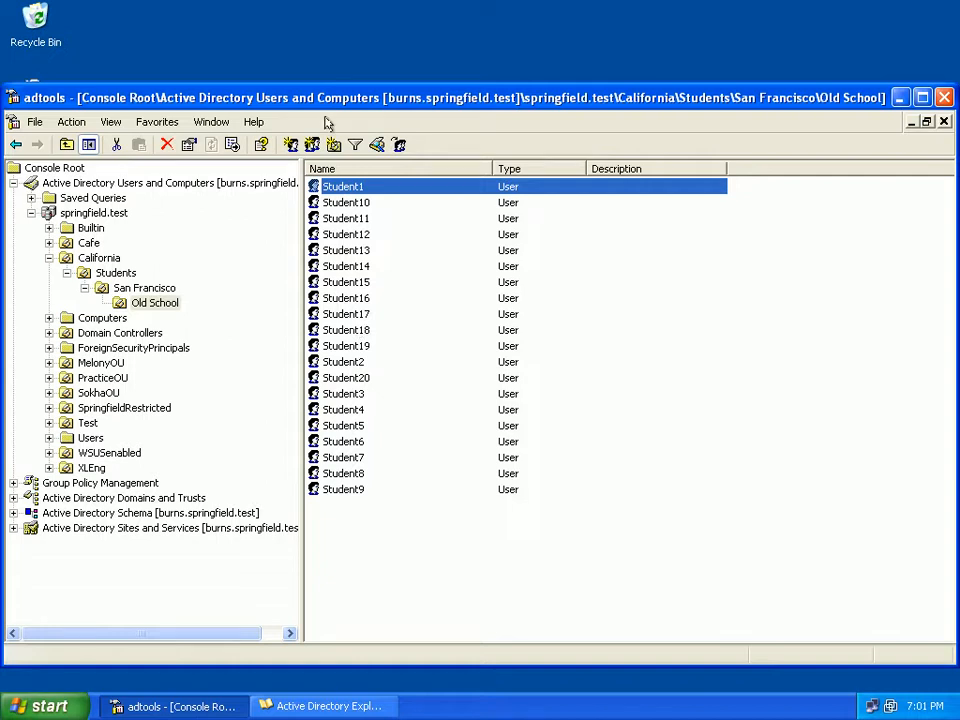
Move the AD Tools window off the desktop icons, review the account passwords in the AccountList file, and minimize it
{"action": "left_click_drag", "start_coordinate": [247, 90], "coordinate": [359, 88]}
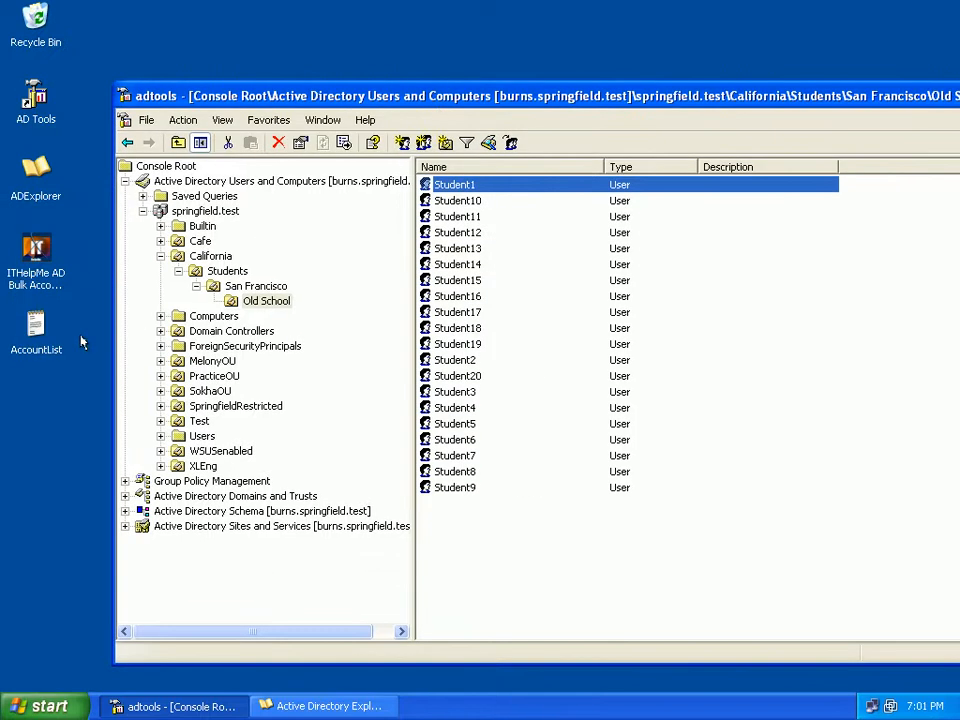
{"action": "left_click", "coordinate": [30, 330]}
{"action": "double_click", "coordinate": [30, 330]}
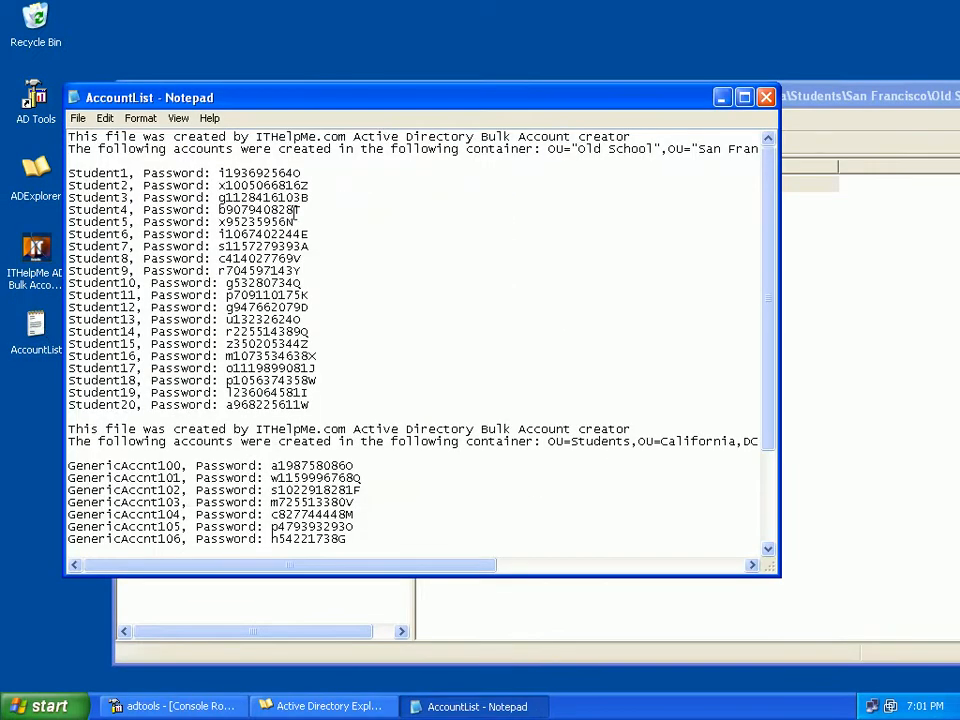
{"action": "left_click", "coordinate": [721, 97]}
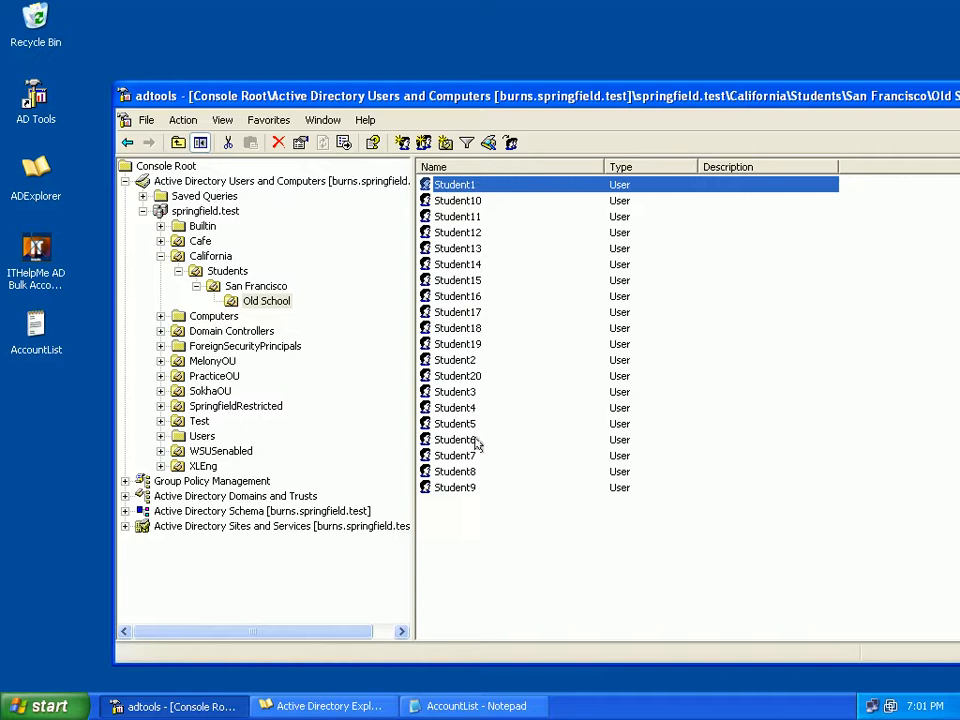
Disable all Student accounts from Student1 to Student9 in the Old School unit and dismiss the notification
{"action": "left_click", "coordinate": [460, 489], "text": "shift"}
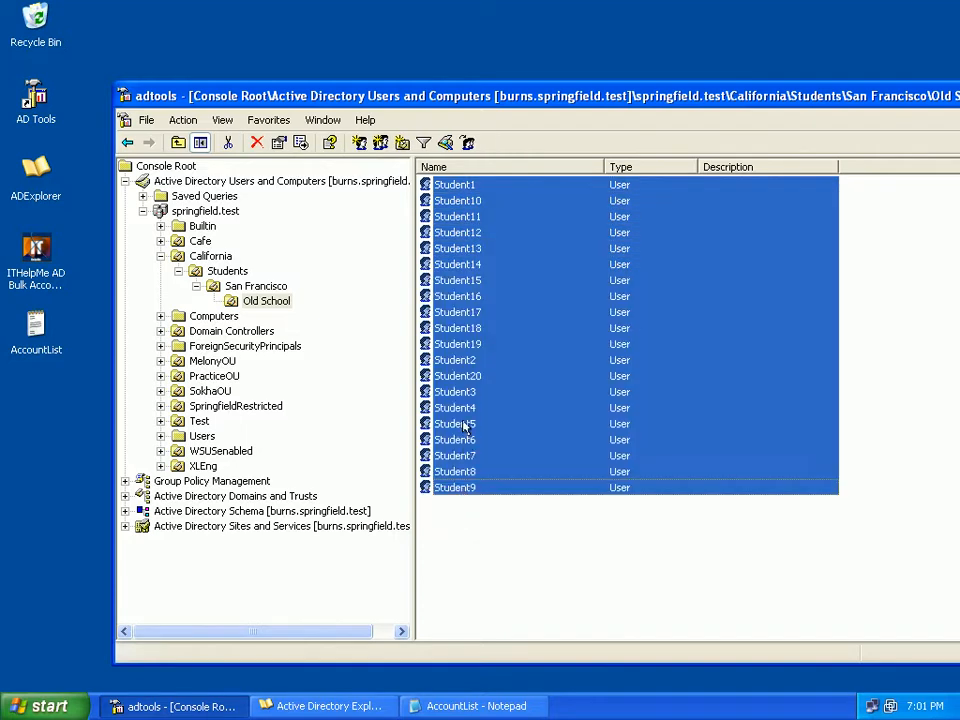
{"action": "right_click", "coordinate": [451, 371]}
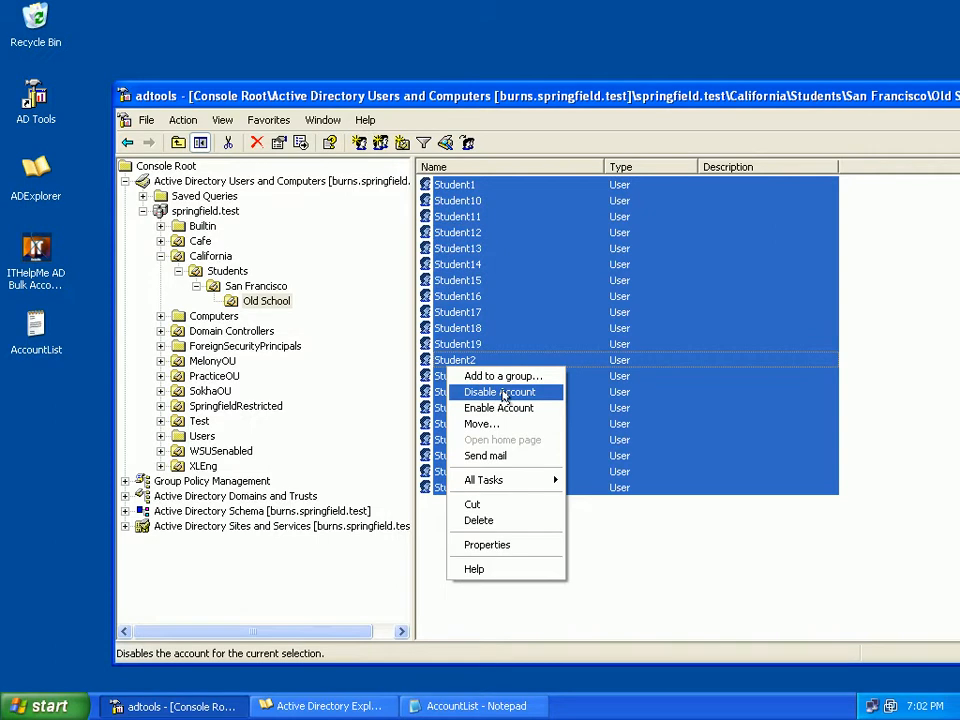
{"action": "left_click", "coordinate": [502, 392]}
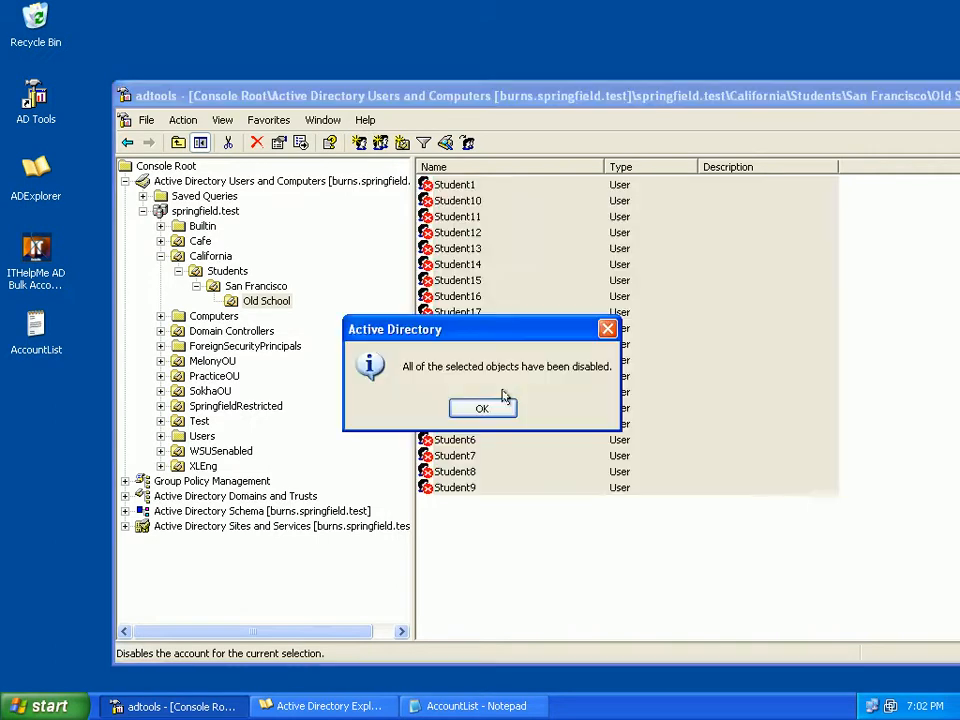
{"action": "left_click", "coordinate": [493, 407]}
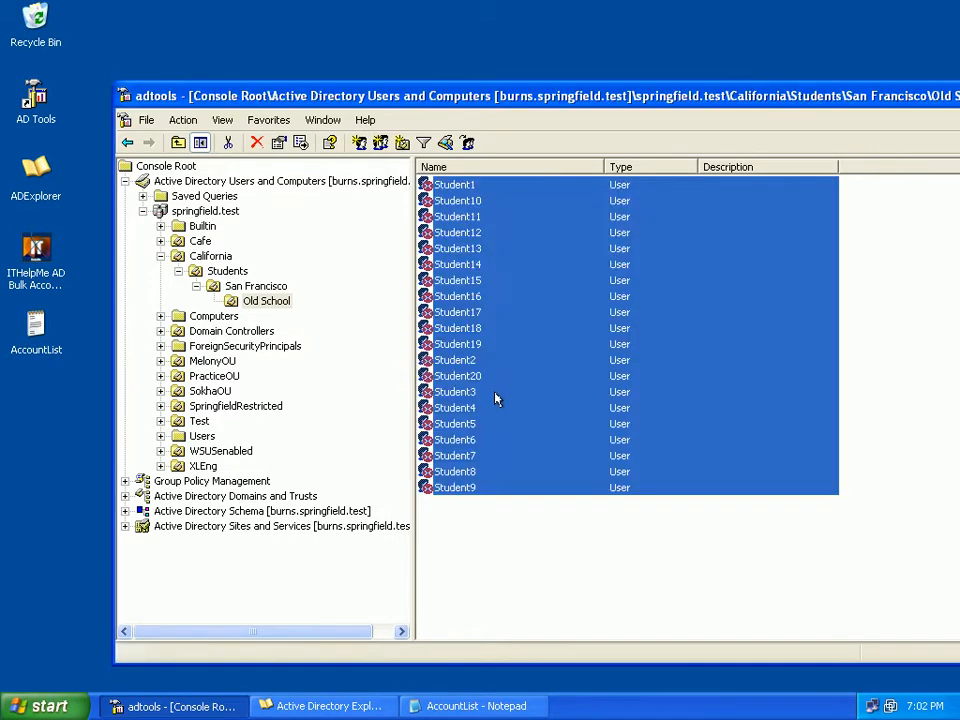
{"action": "left_click", "coordinate": [495, 391]}
{"action": "key", "text": "F2"}
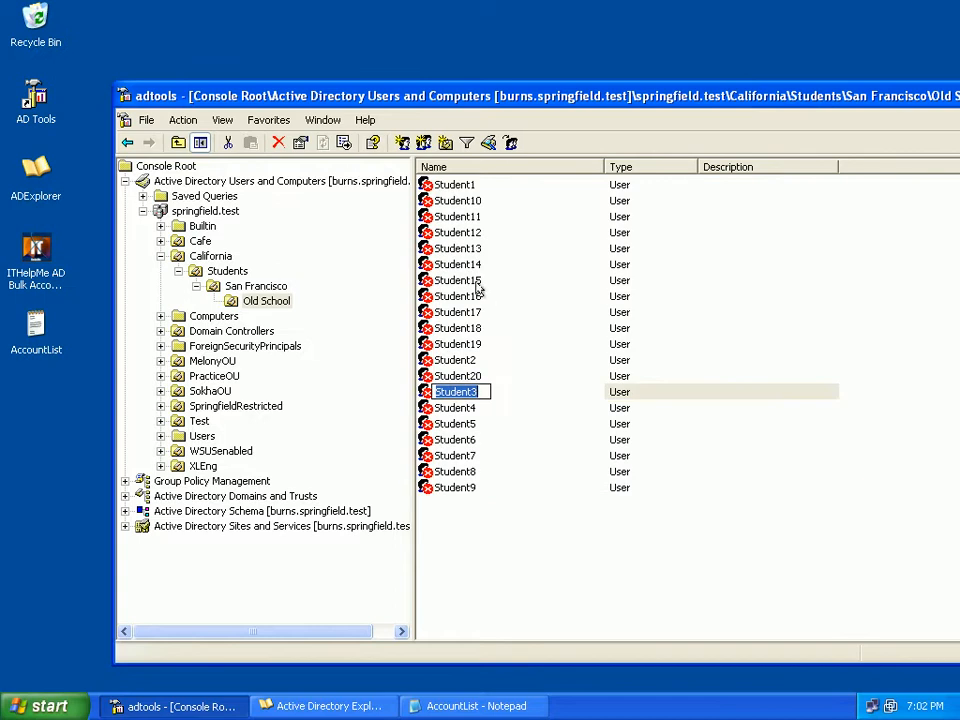
{"action": "left_click", "coordinate": [477, 286], "text": "shift"}
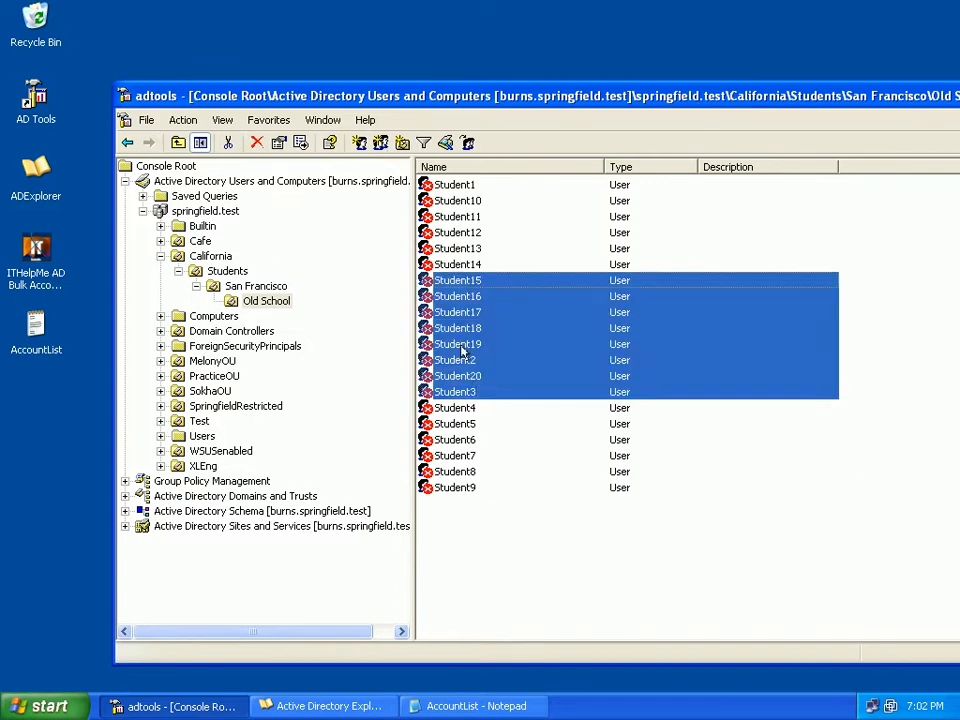
{"action": "left_click", "coordinate": [447, 455], "text": "ctrl"}
{"action": "left_click", "coordinate": [490, 473]}
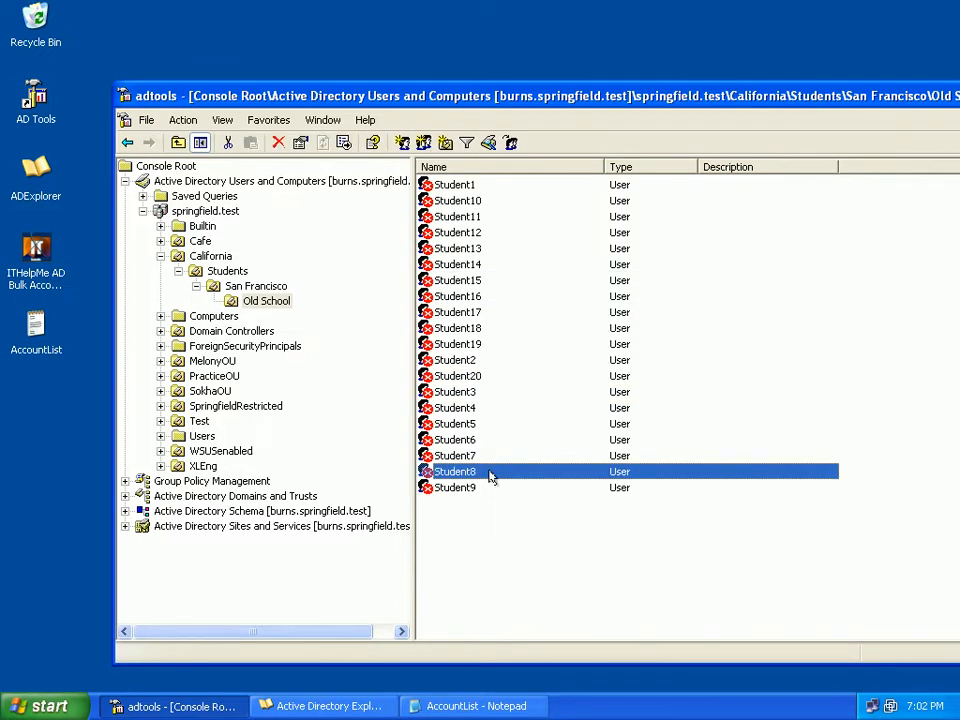
Enable all Student accounts in the Old School unit at once and dismiss the notification
{"action": "key", "text": "ctrl+a"}
{"action": "right_click", "coordinate": [444, 377]}
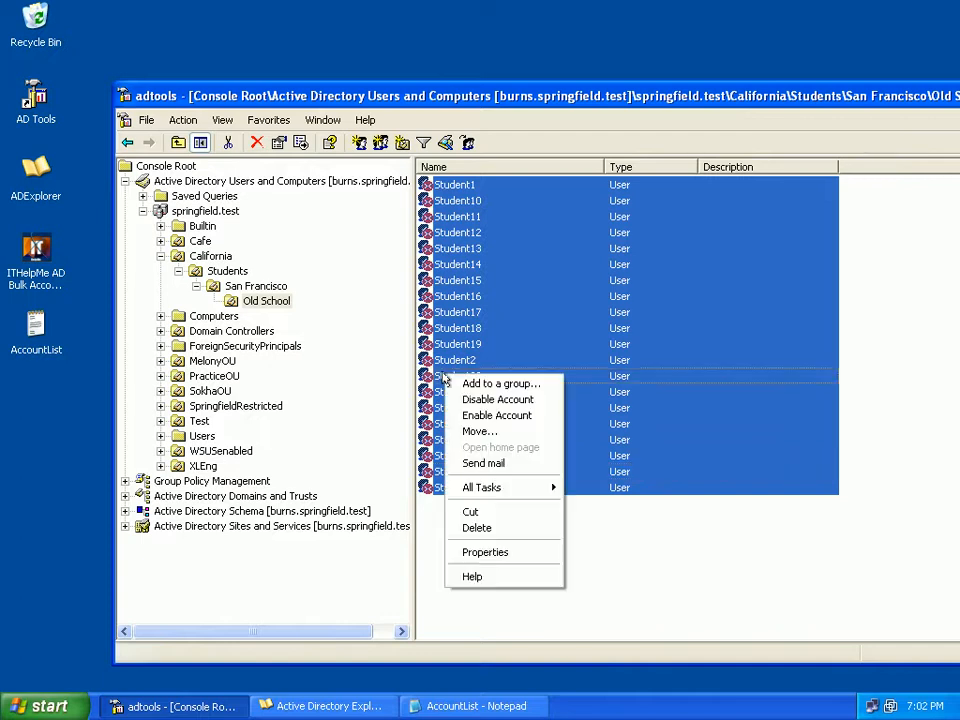
{"action": "left_click", "coordinate": [497, 415]}
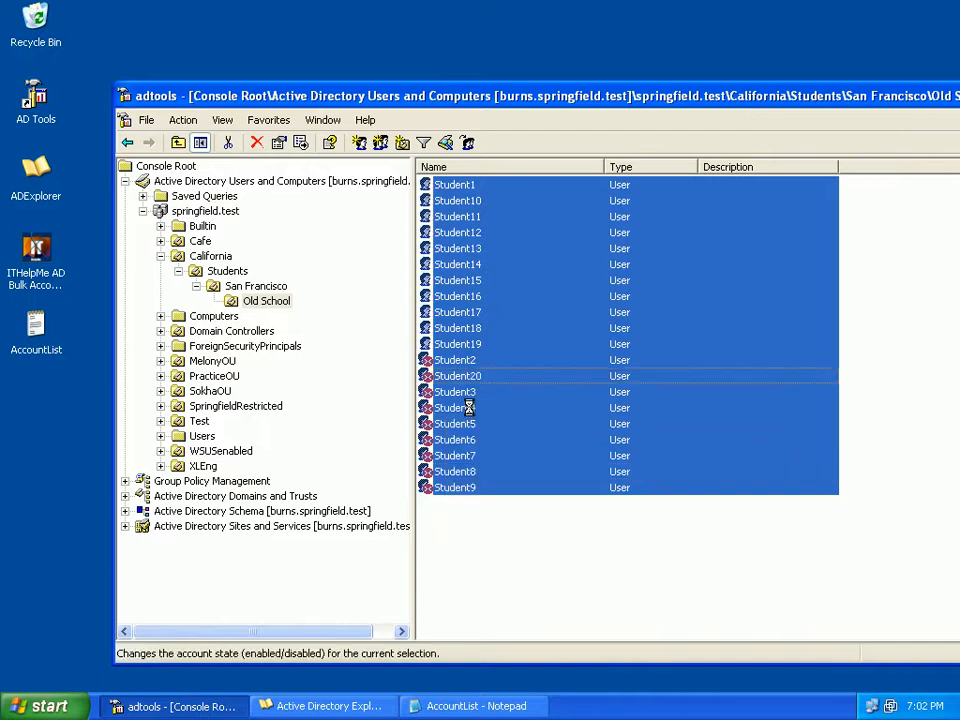
{"action": "left_click", "coordinate": [479, 408]}
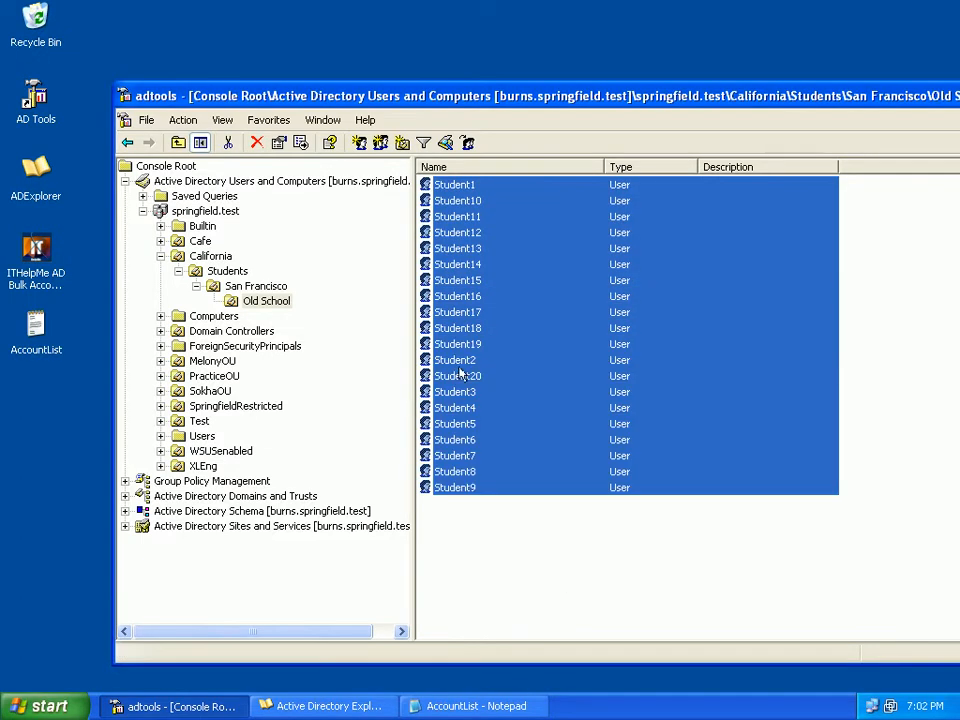
Open the shared properties of all selected Student accounts and review the available account options through to the DES encryption option
{"action": "right_click", "coordinate": [441, 248]}
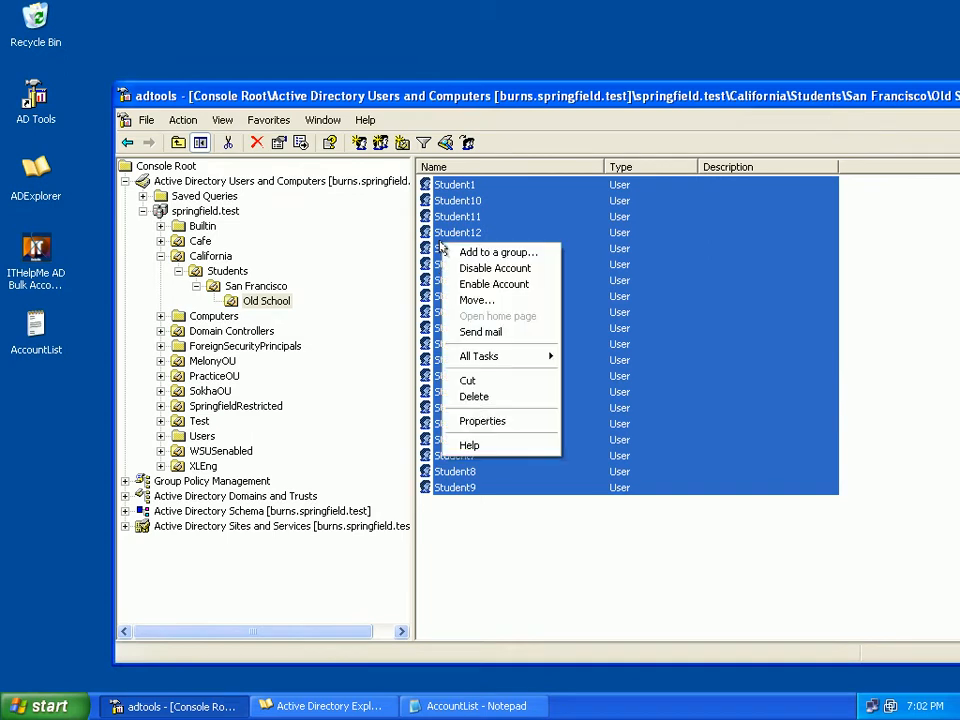
{"action": "left_click", "coordinate": [470, 420]}
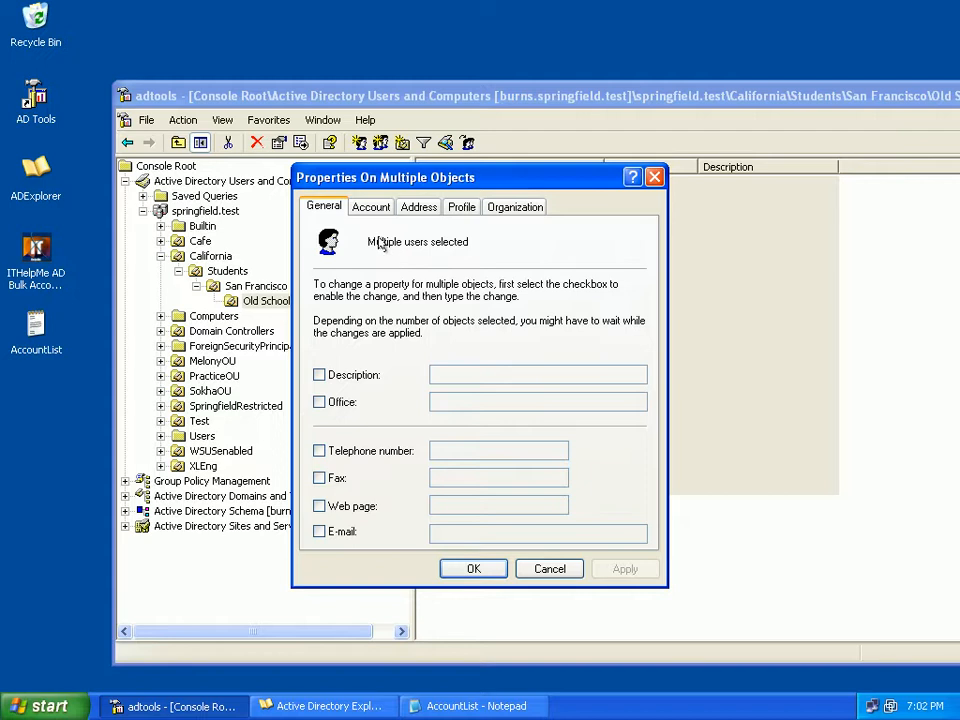
{"action": "left_click", "coordinate": [370, 207]}
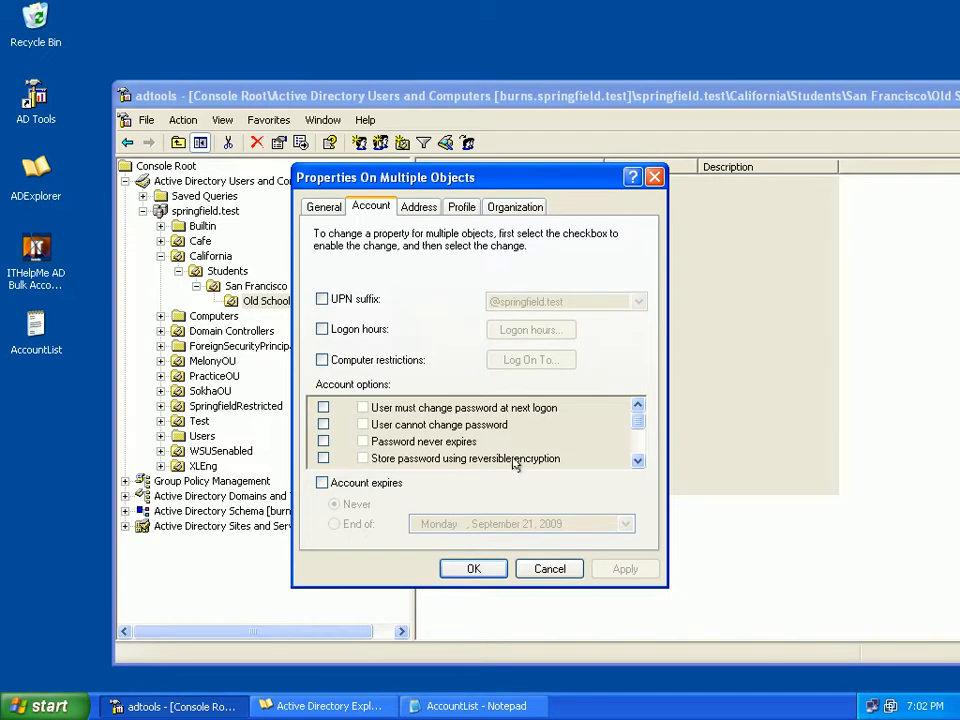
{"action": "left_click", "coordinate": [637, 460]}
{"action": "left_click", "coordinate": [637, 460]}
{"action": "left_click", "coordinate": [637, 460]}
{"action": "left_click", "coordinate": [637, 460]}
{"action": "left_click", "coordinate": [637, 460]}
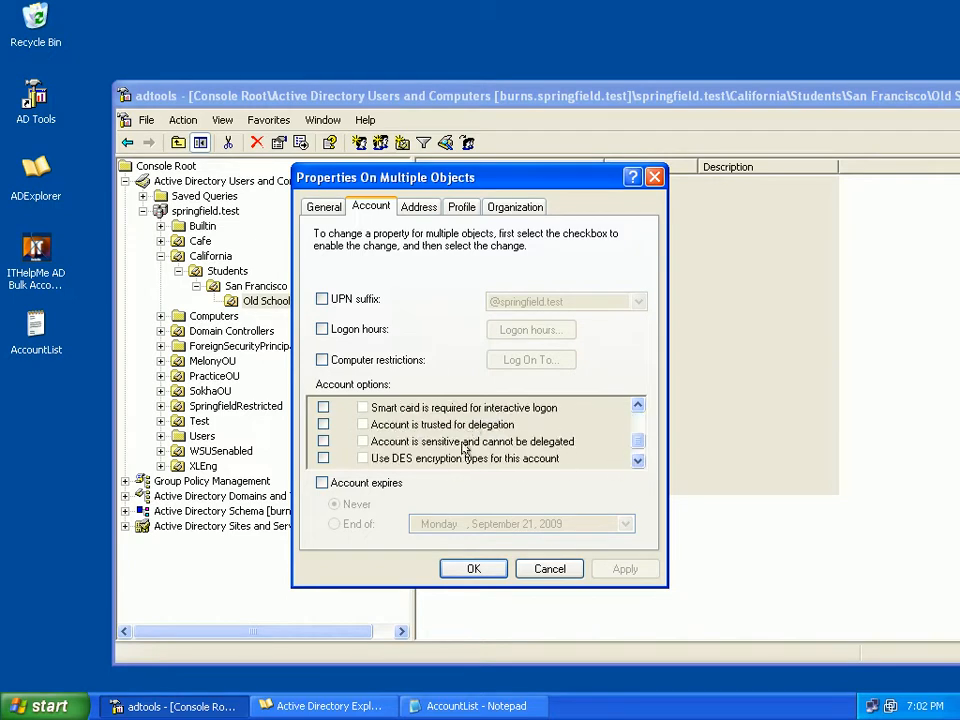
Try connecting the selected accounts' home folder on drive Z: to \\servername\share\%username% in their profile properties, and cancel the changes
{"action": "left_click", "coordinate": [457, 208]}
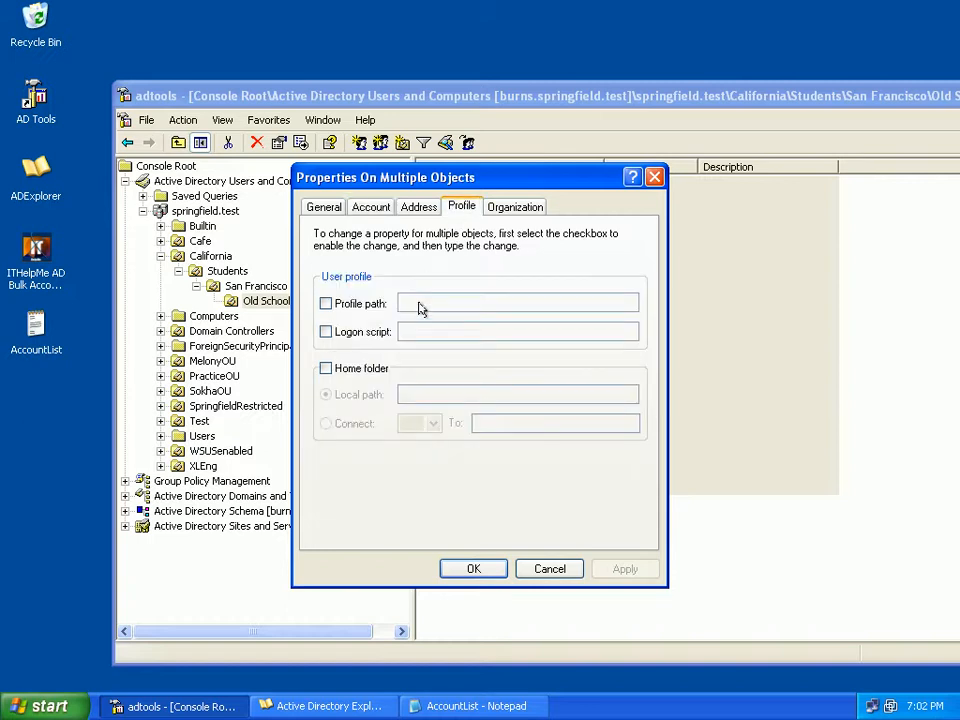
{"action": "left_click", "coordinate": [372, 369]}
{"action": "left_click", "coordinate": [352, 427]}
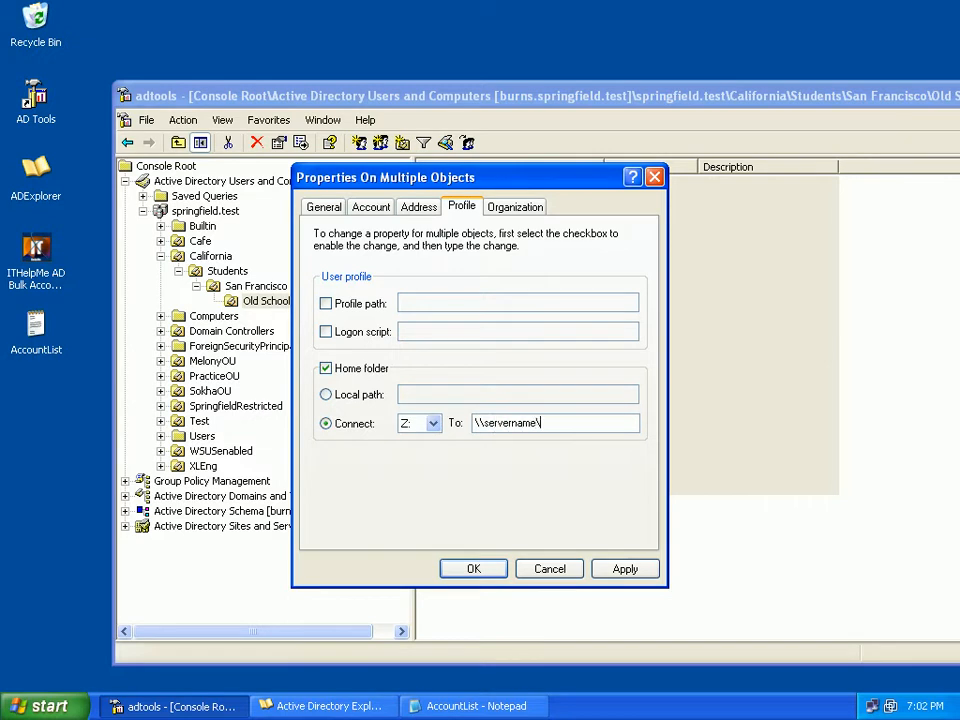
{"action": "type", "text": "share\\%username%"}
{"action": "left_click_drag", "start_coordinate": [470, 177], "coordinate": [681, 169]}
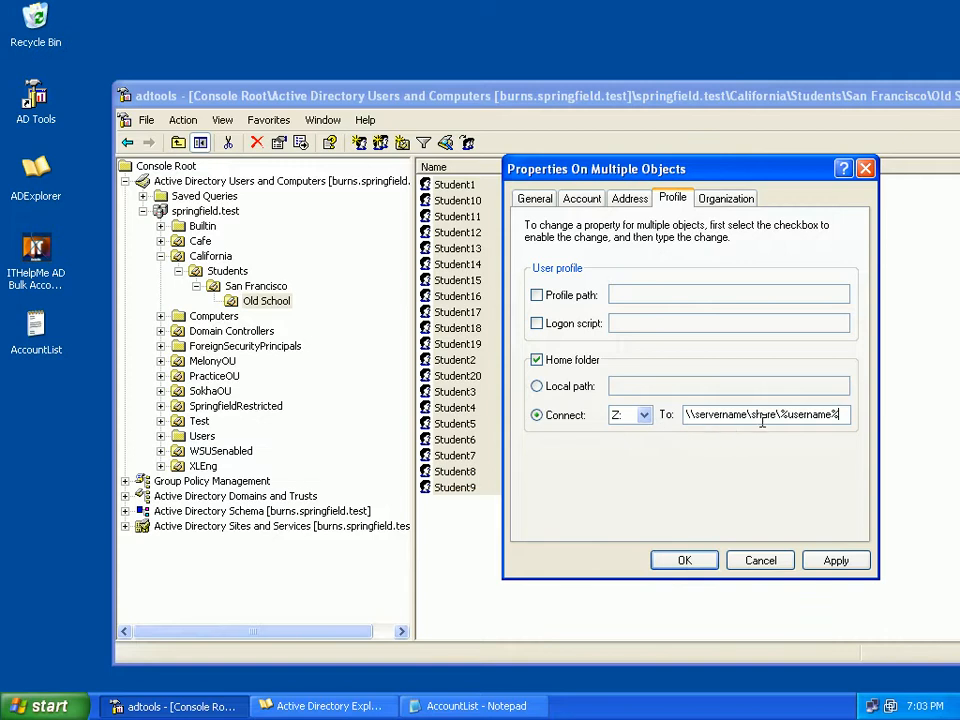
{"action": "left_click", "coordinate": [760, 560]}
Deselect the Student accounts and minimize the AD Tools window after moving it fully into reach
{"action": "left_click", "coordinate": [658, 538]}
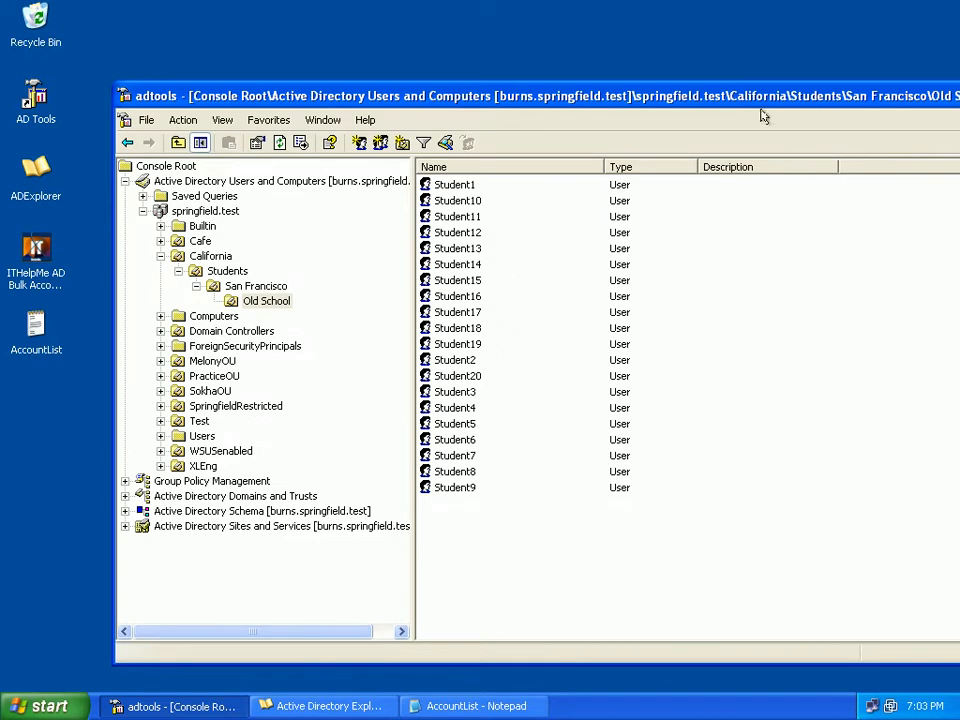
{"action": "left_click_drag", "start_coordinate": [755, 95], "coordinate": [614, 95]}
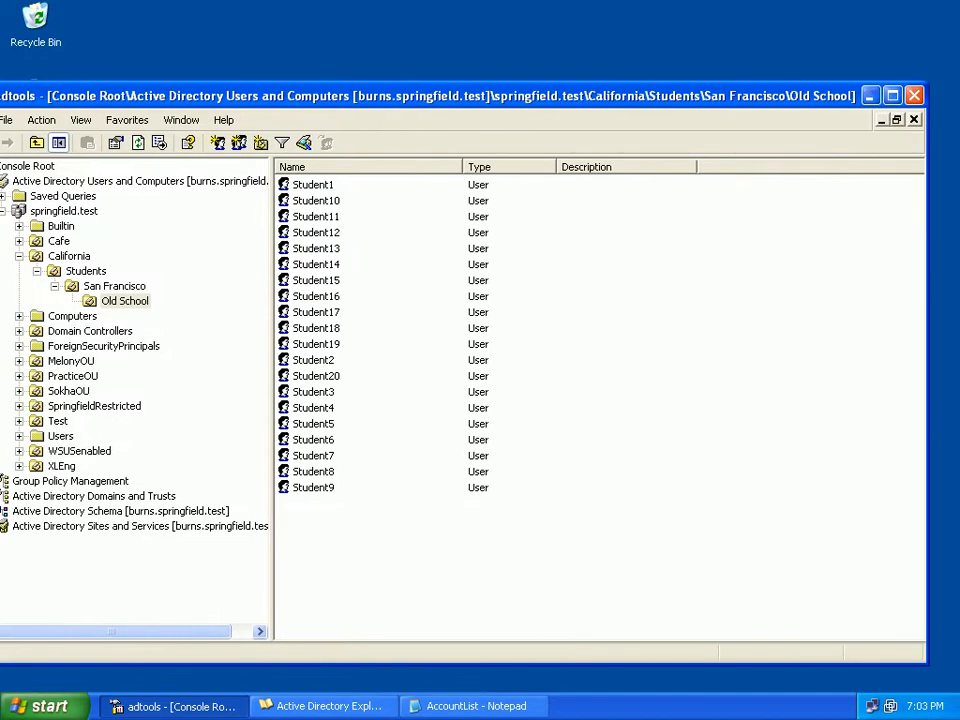
{"action": "left_click", "coordinate": [869, 95]}
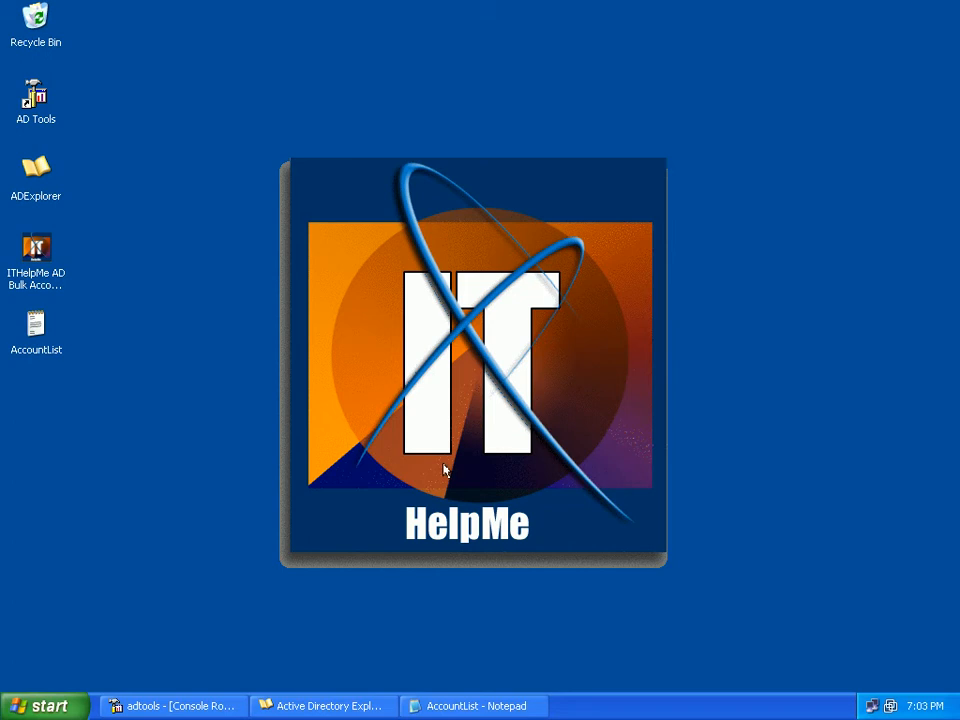